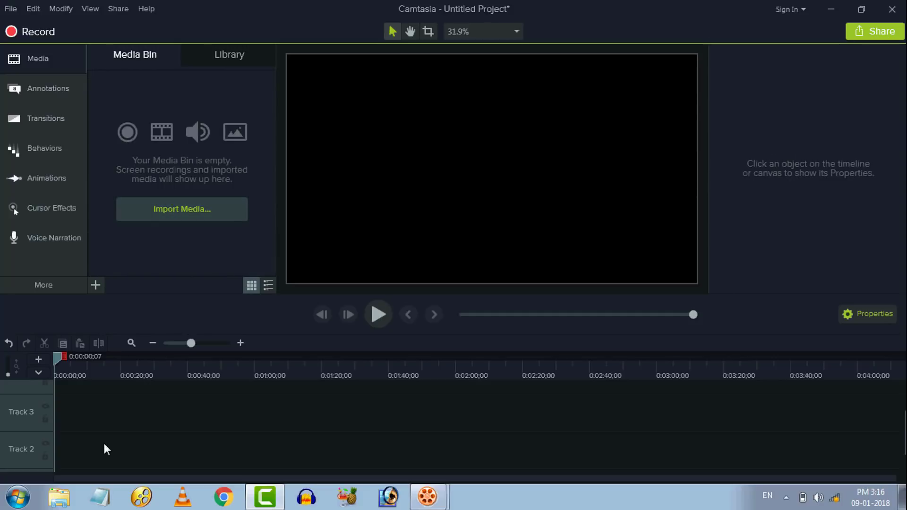
- Add the floatingboxes animated background from the Library to Track 3
left_click(232, 56)
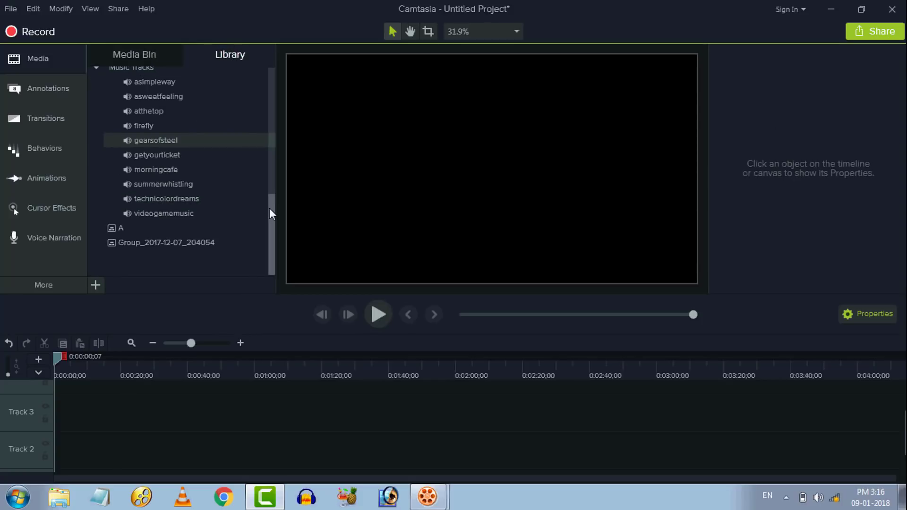
left_click_drag(270, 208, 270, 75)
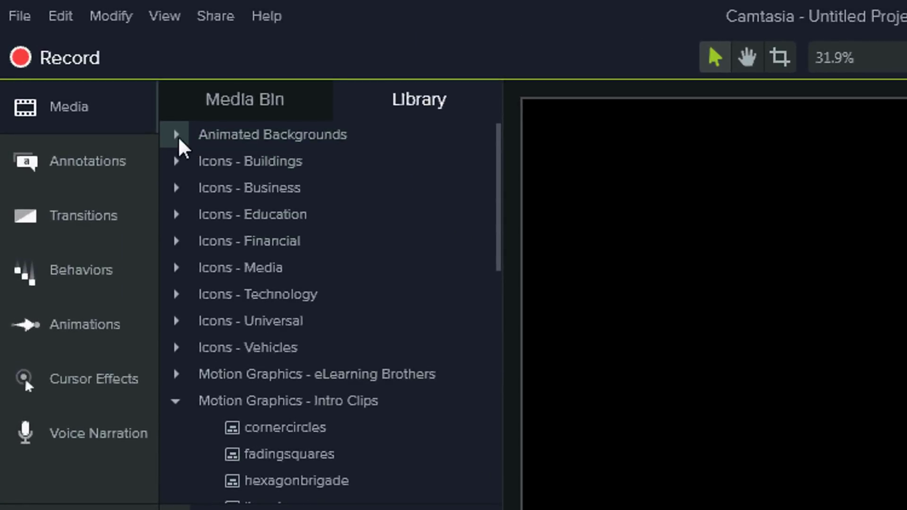
left_click(176, 136)
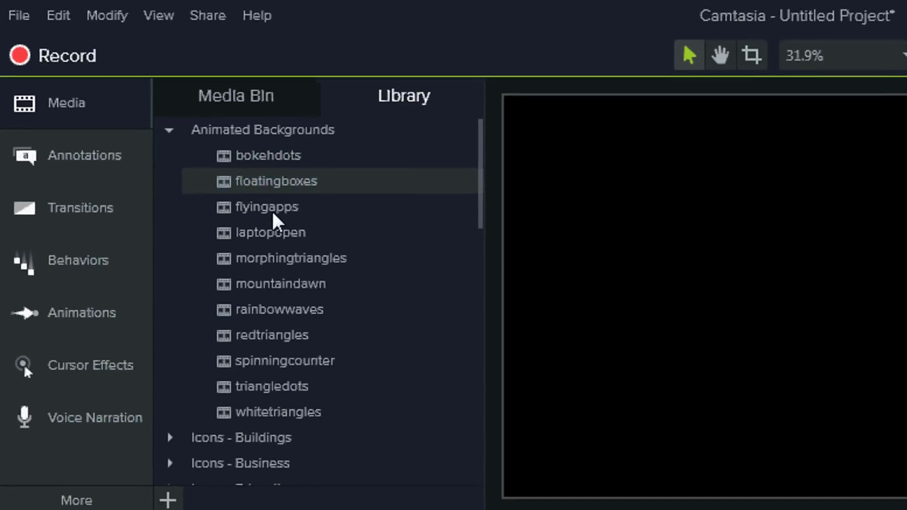
left_click_drag(273, 215, 66, 409)
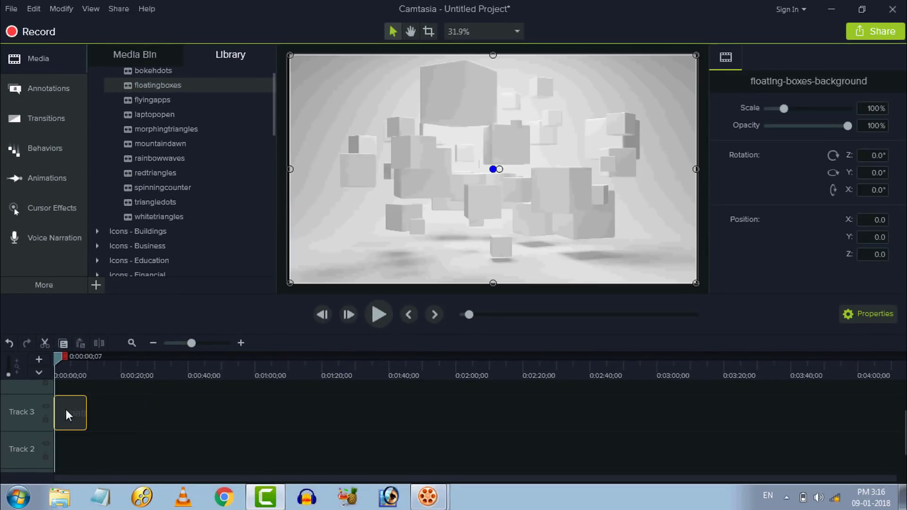
- Rewind and preview the floatingboxes background, then stop playback
left_click(378, 315)
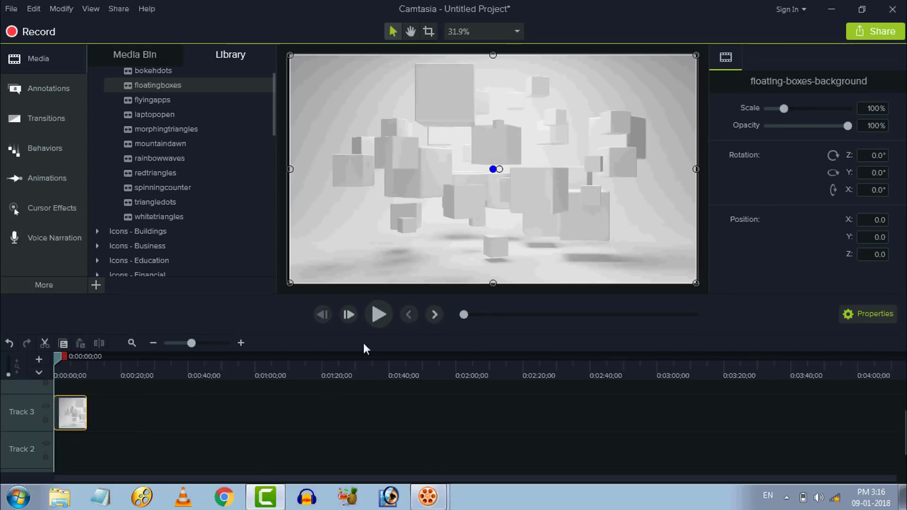
left_click(378, 316)
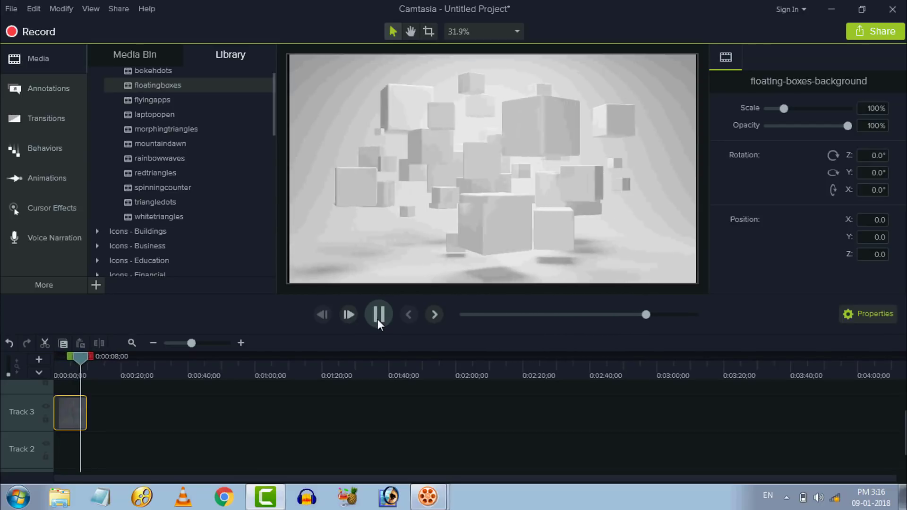
left_click(377, 314)
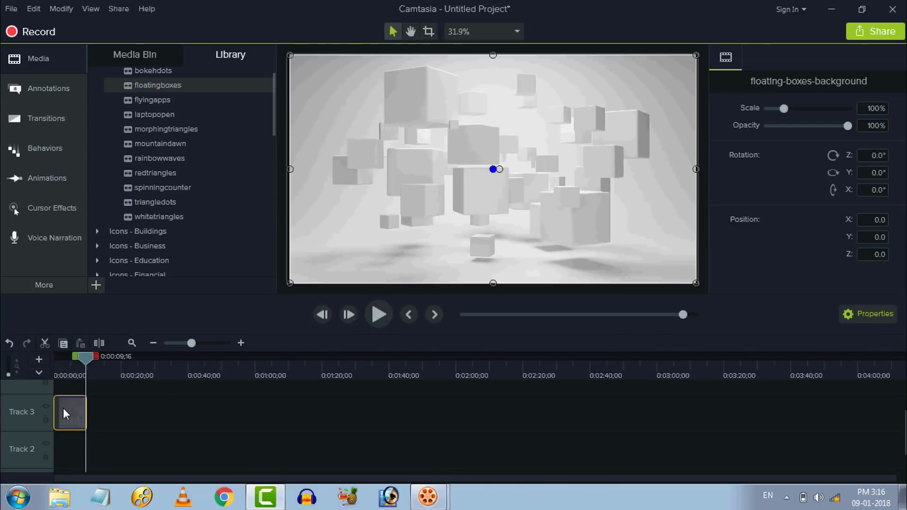
- Delete the floatingboxes clip from Track 3 and collapse the Animated Backgrounds category
key("Delete")
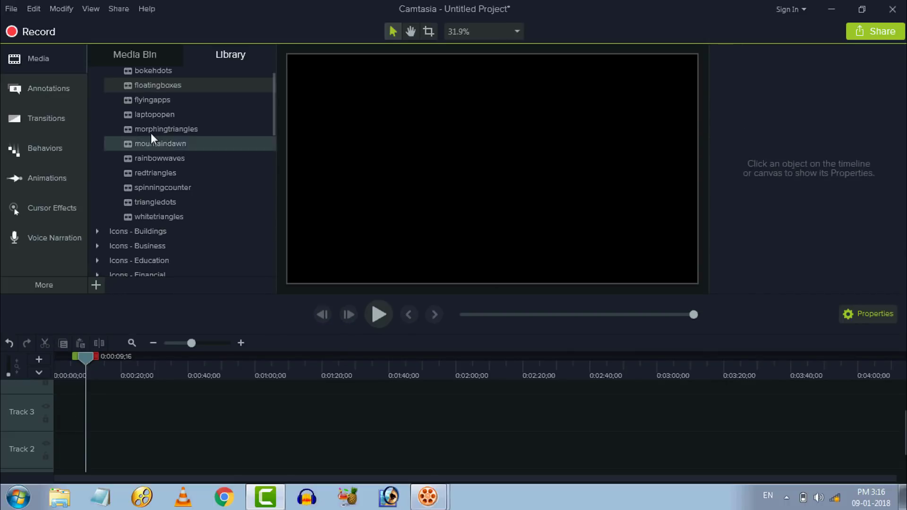
scroll(156, 125, "up", 1)
left_click(97, 74)
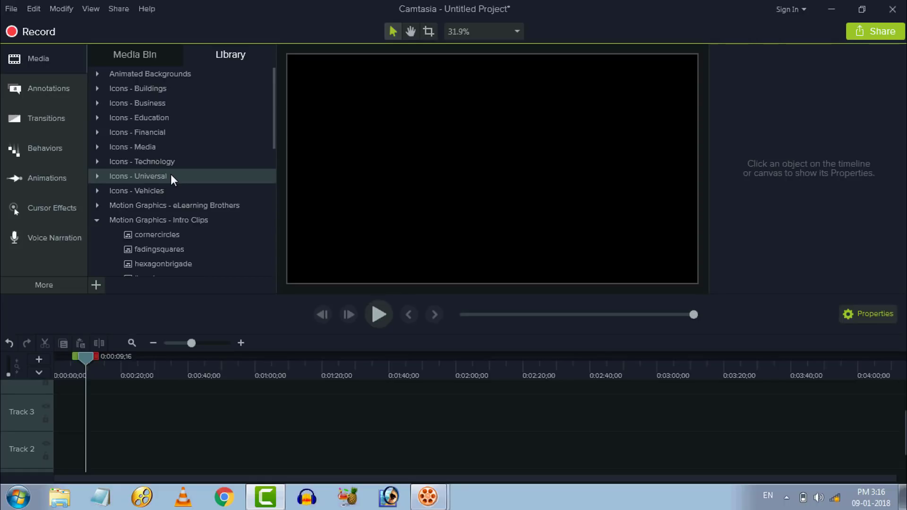
left_click(103, 79)
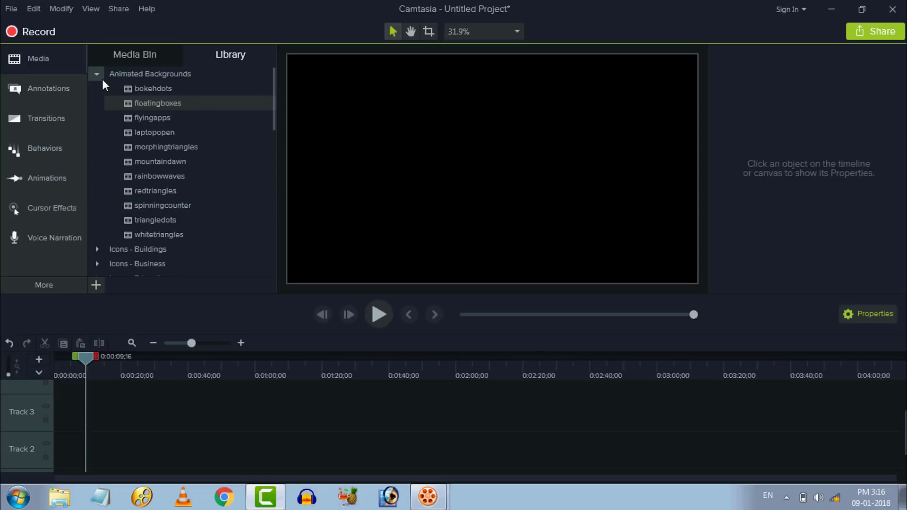
left_click(102, 78)
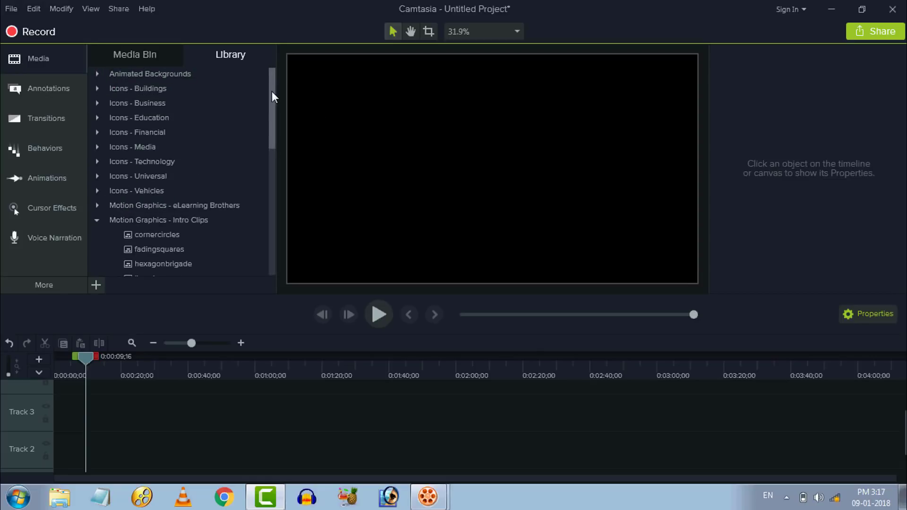
- Expand Motion Graphics - Intro Clips to list intro clips such as ripples and fadingsquares
left_click_drag(272, 91, 265, 123)
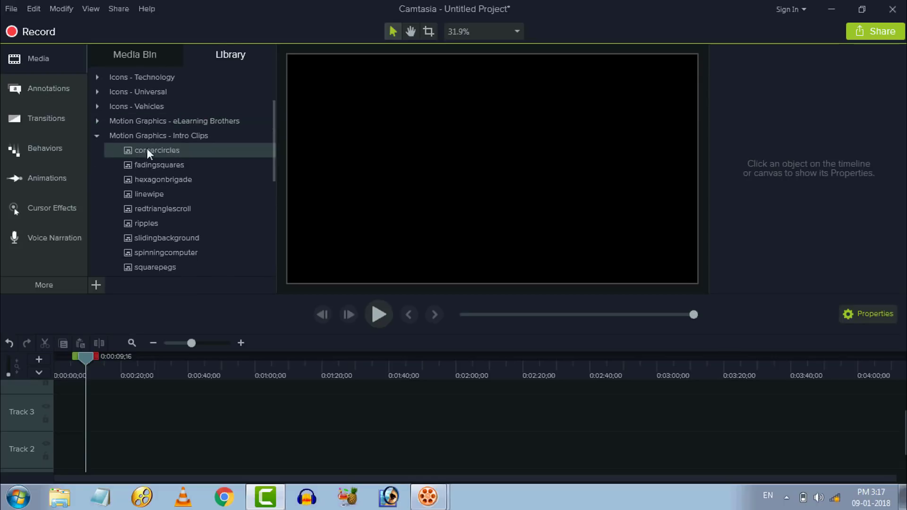
left_click(98, 135)
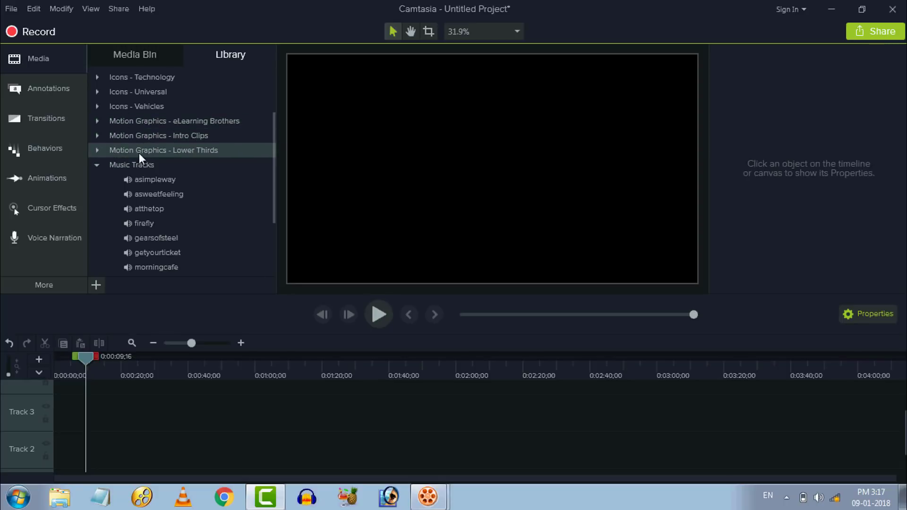
left_click(99, 136)
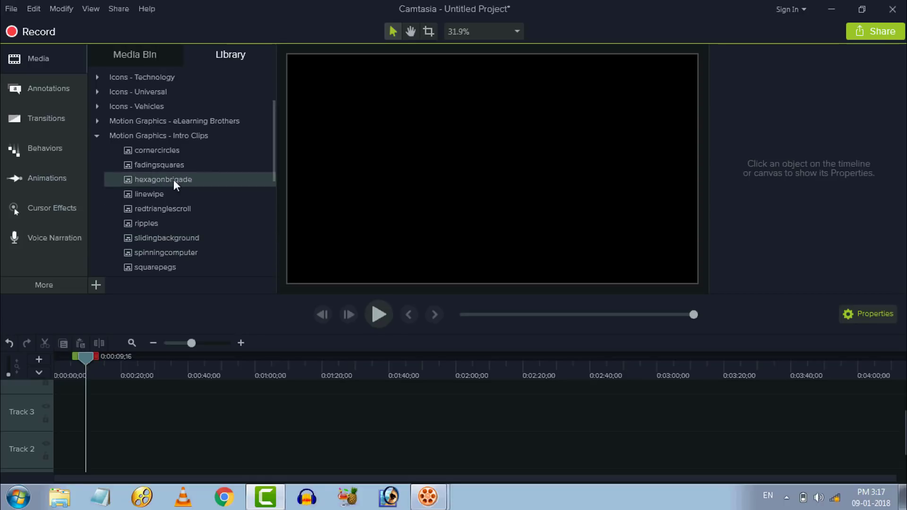
left_click(166, 165)
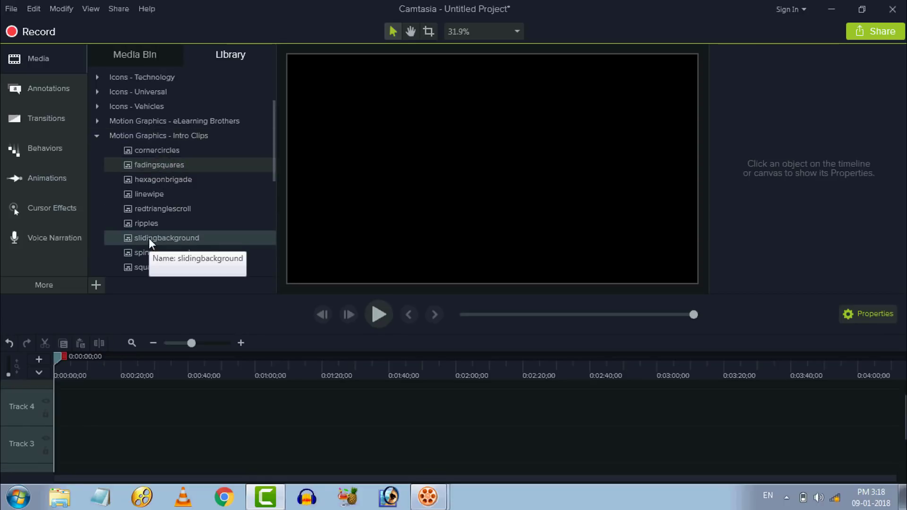
- Put the ripples intro clip on Track 4, preview its animation, and select it
left_click_drag(143, 227, 73, 411)
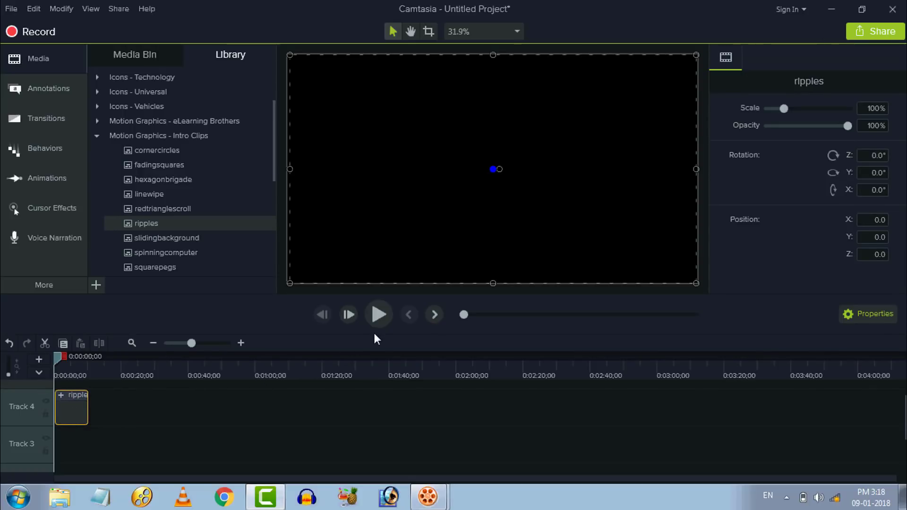
left_click(378, 315)
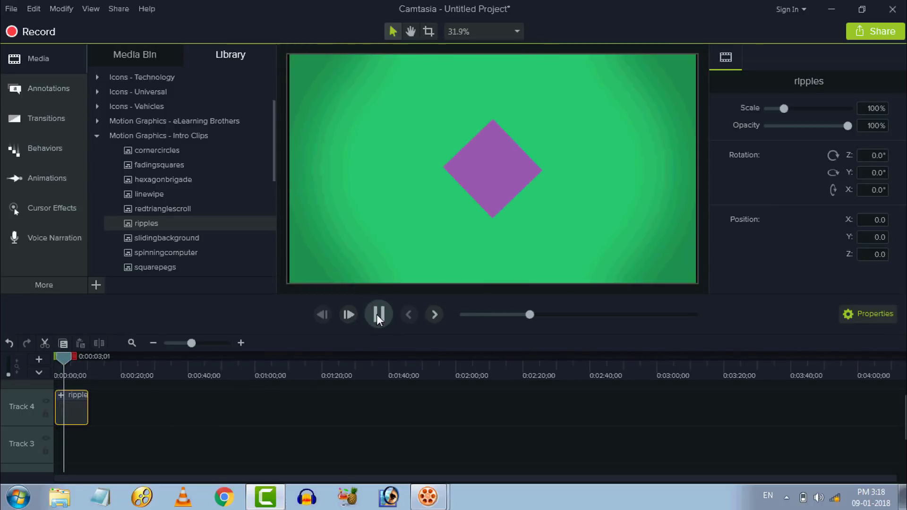
left_click(377, 314)
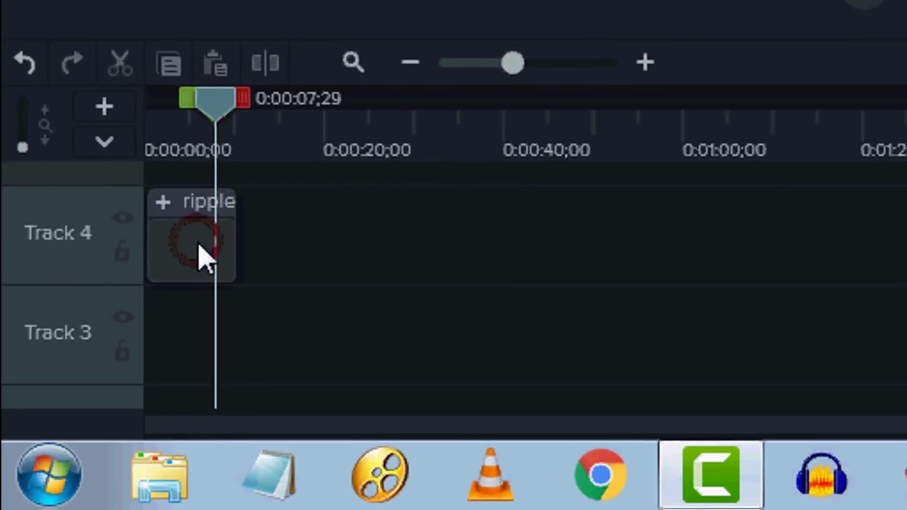
left_click(76, 414)
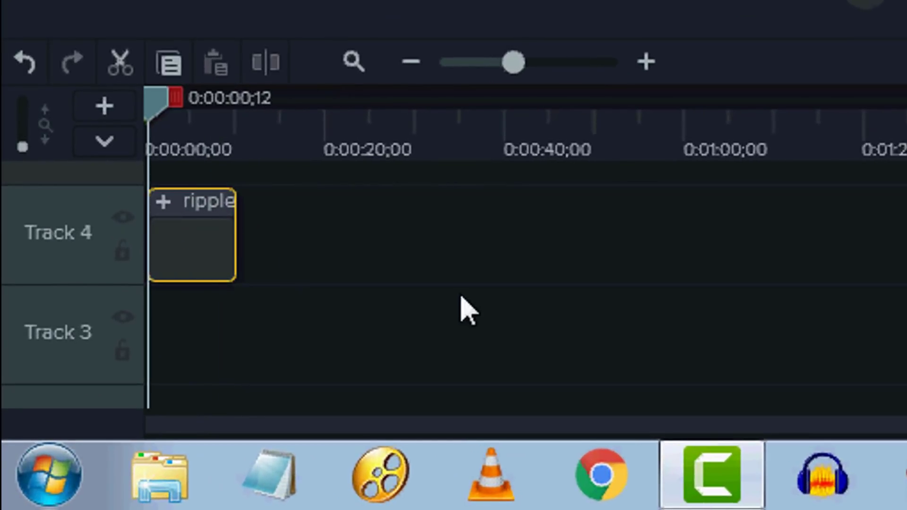
- Expand the ripples group, zoom the timeline in, and select its TechSmith Camtasia title Text clip
left_click(179, 435)
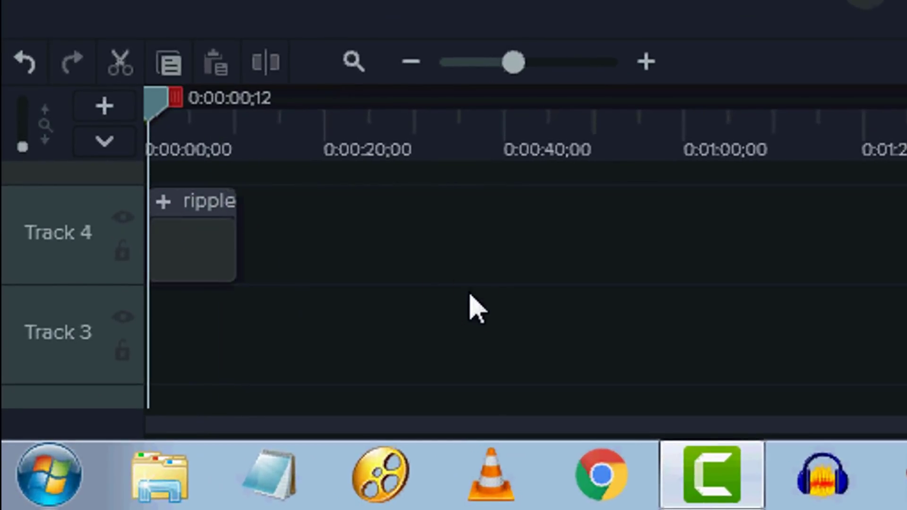
left_click(163, 210)
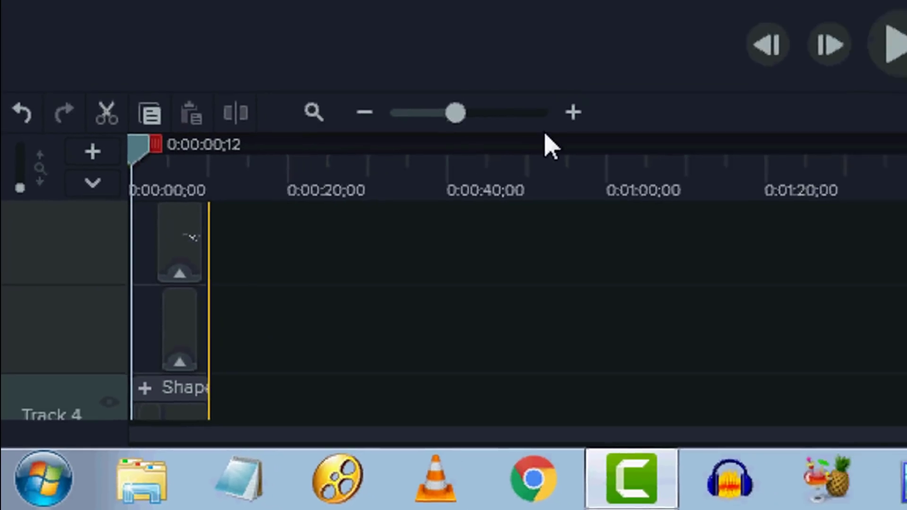
left_click(645, 62)
left_click(646, 62)
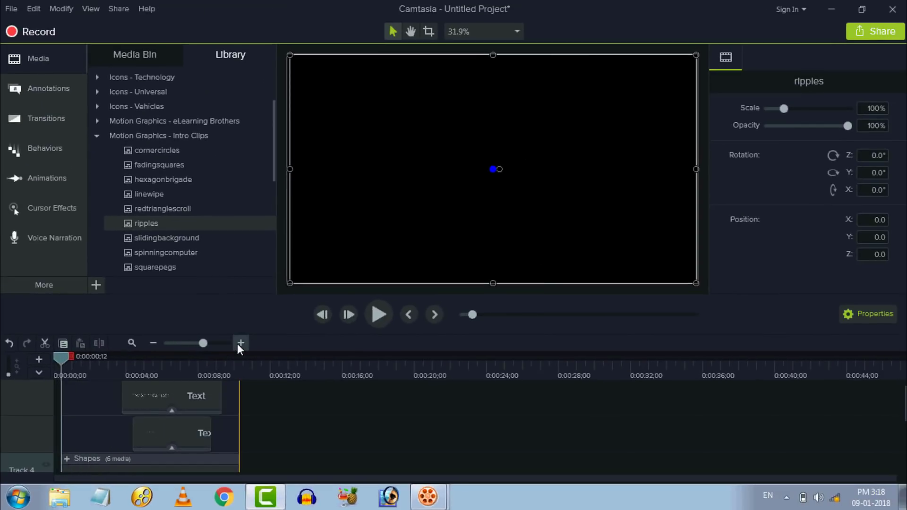
left_click(237, 344)
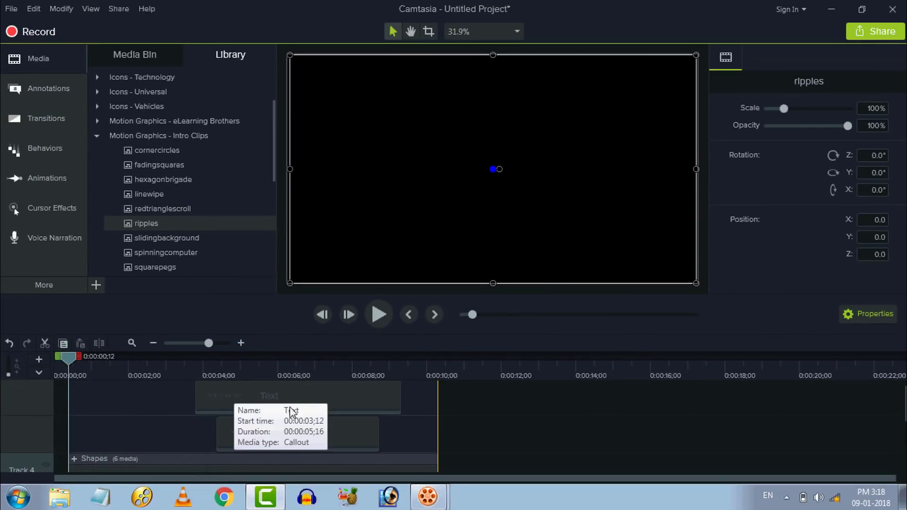
left_click(270, 372)
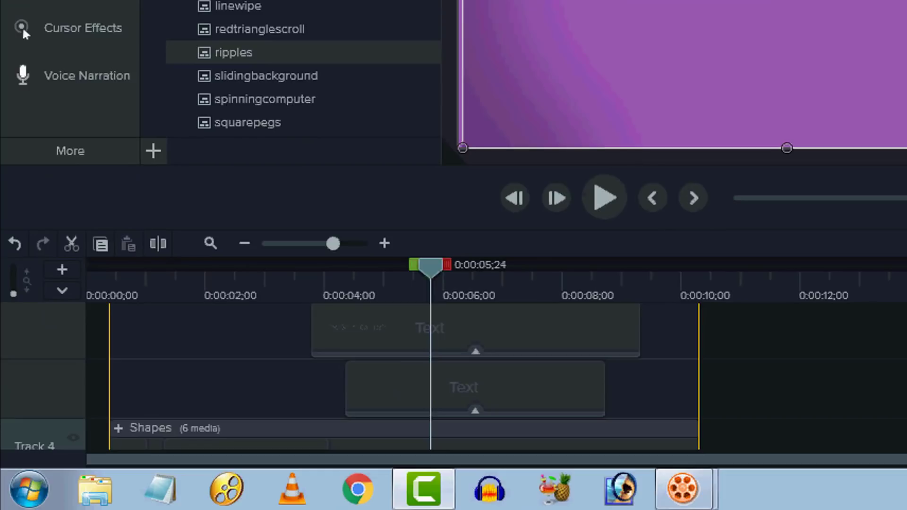
left_click(544, 391)
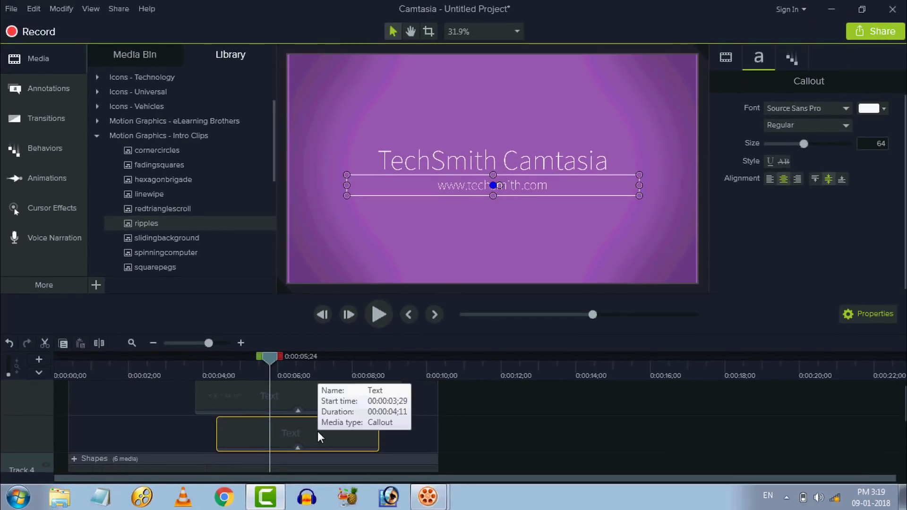
key("Delete")
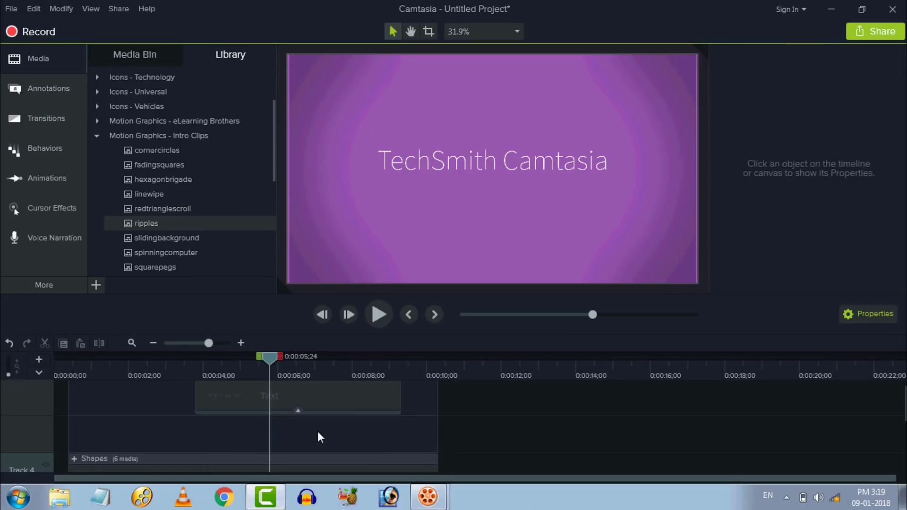
key("ctrl+z")
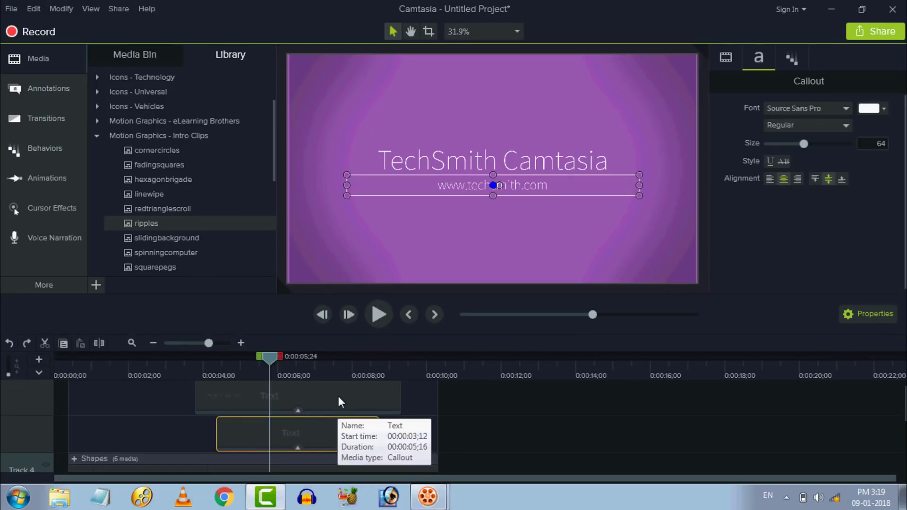
left_click(339, 396)
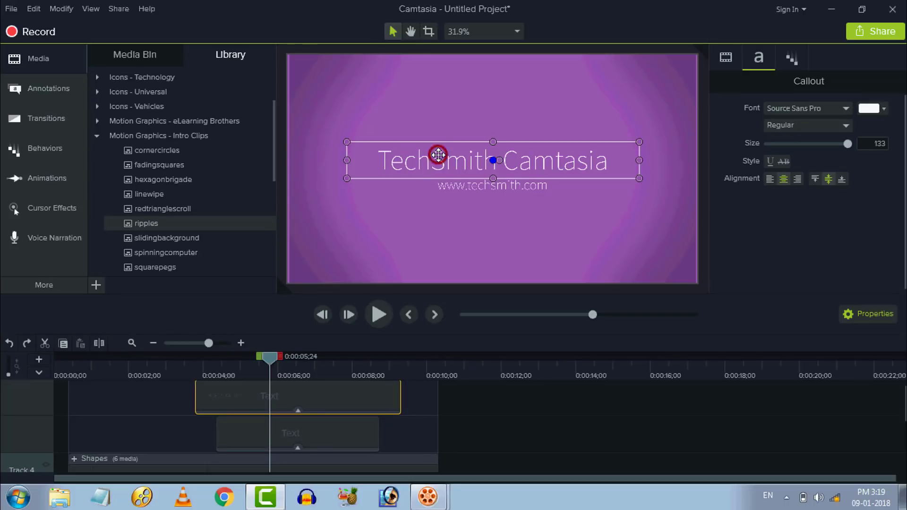
- Change the ripples title text to 'Tech Tips Tamil'
double_click(439, 156)
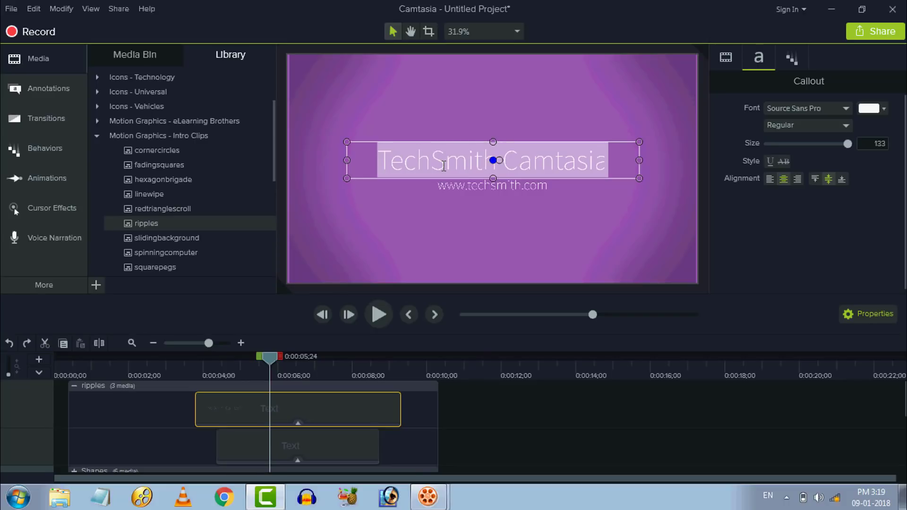
key("BackSpace")
type("Te")
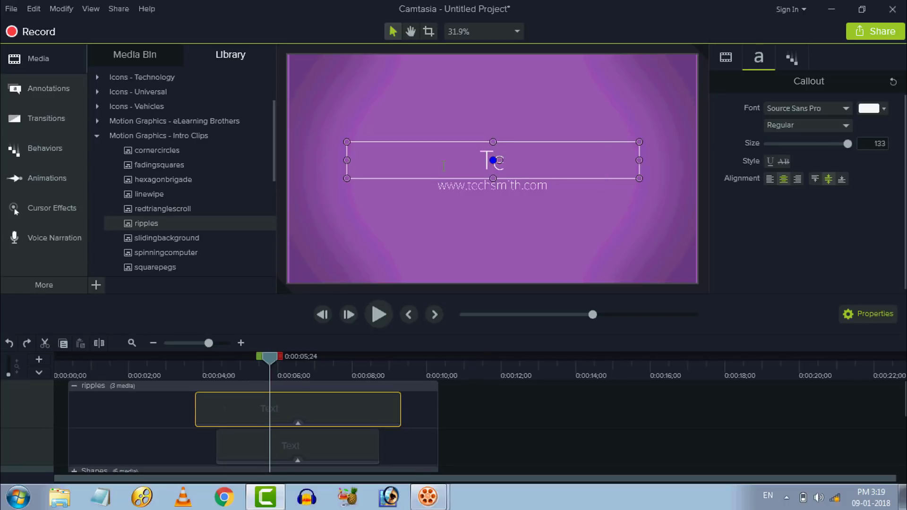
type("ch Tips Tami")
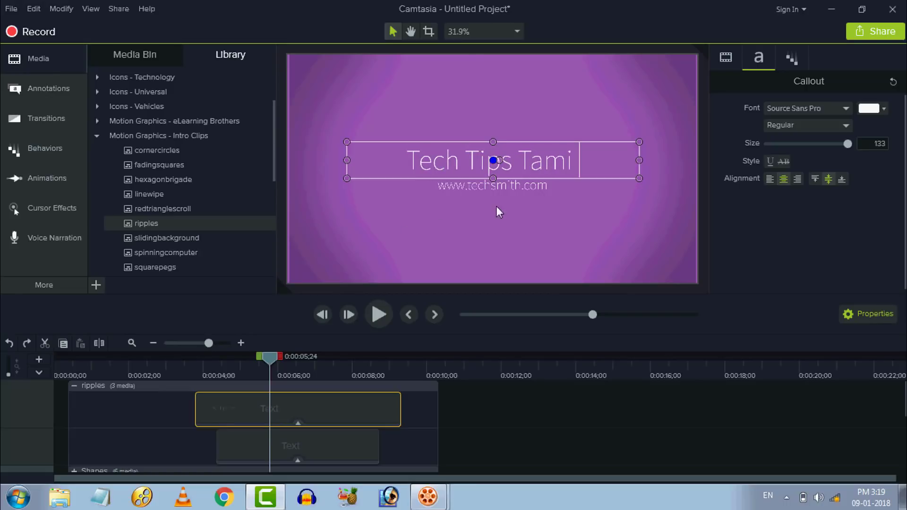
type("l")
left_click(514, 185)
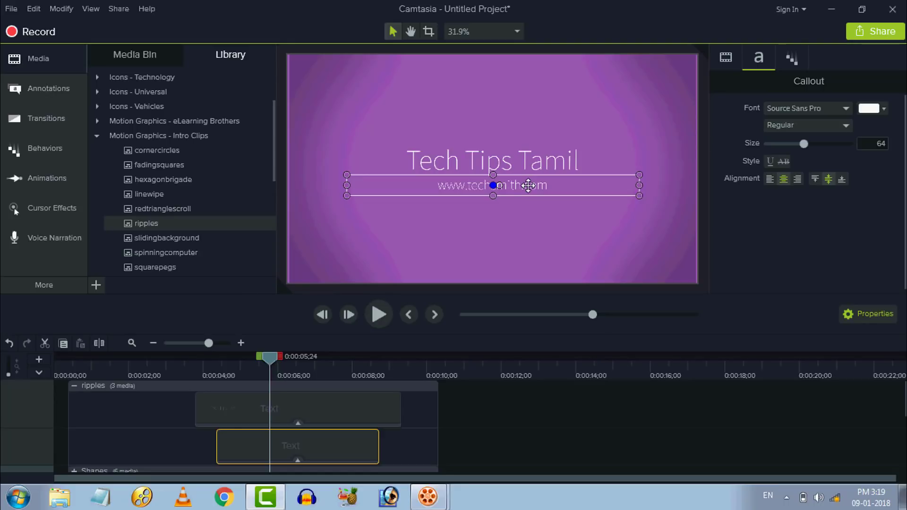
double_click(528, 185)
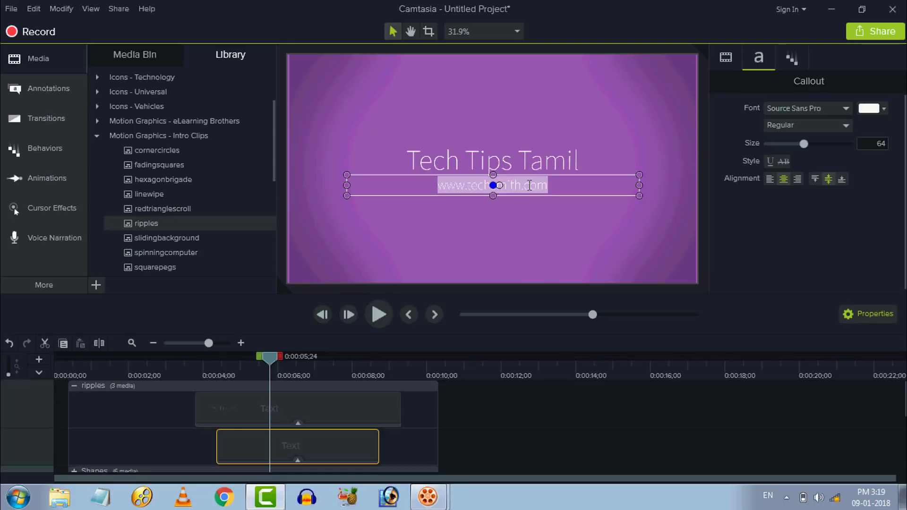
key("BackSpace")
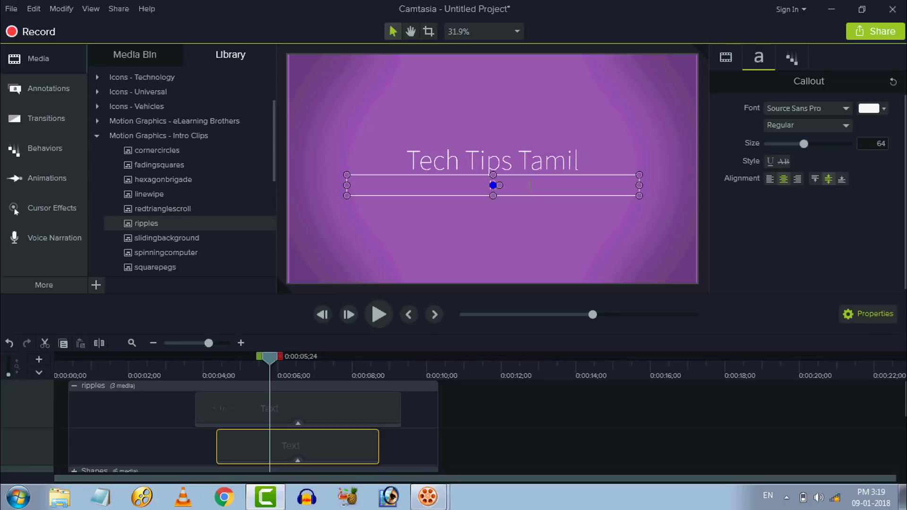
type("Rajkumar")
left_click(500, 440)
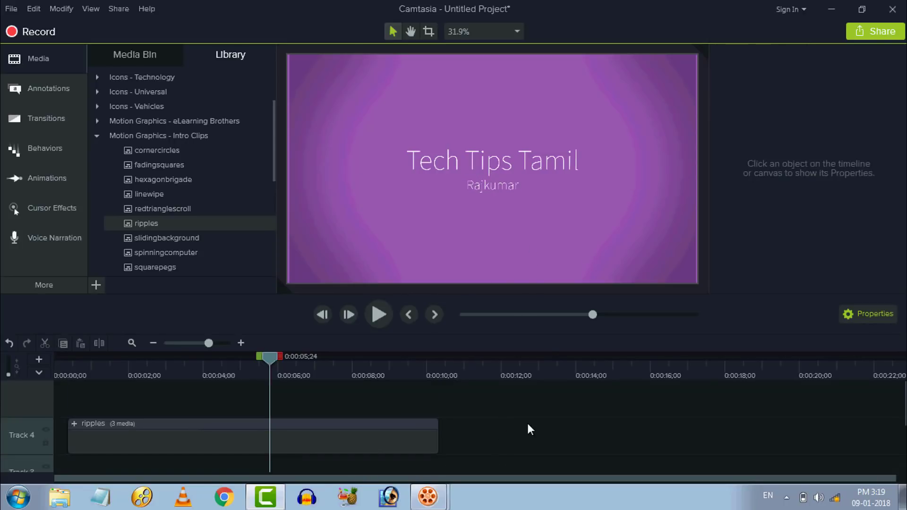
- Move the ripples group to start at 0:00 on Track 4 and preview the intro
left_click(401, 446)
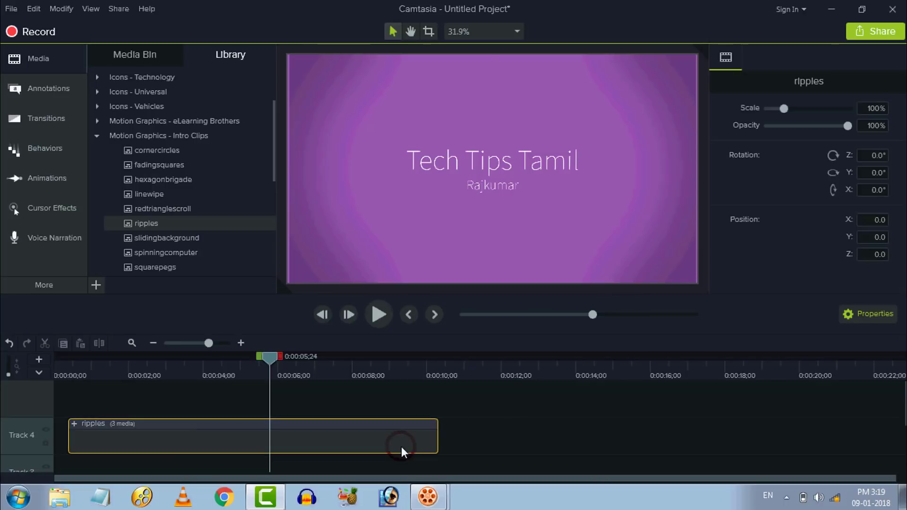
key("ctrl+Home")
left_click_drag(375, 446, 333, 447)
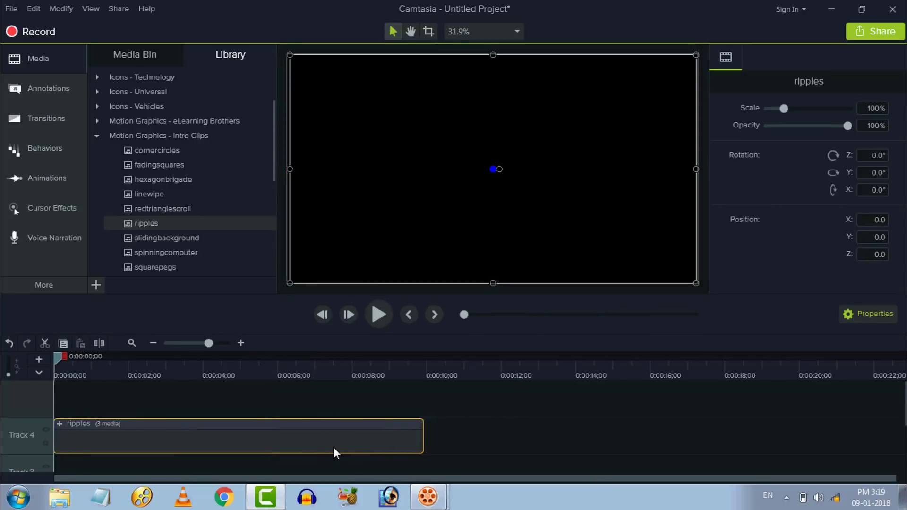
left_click(528, 426)
left_click(378, 311)
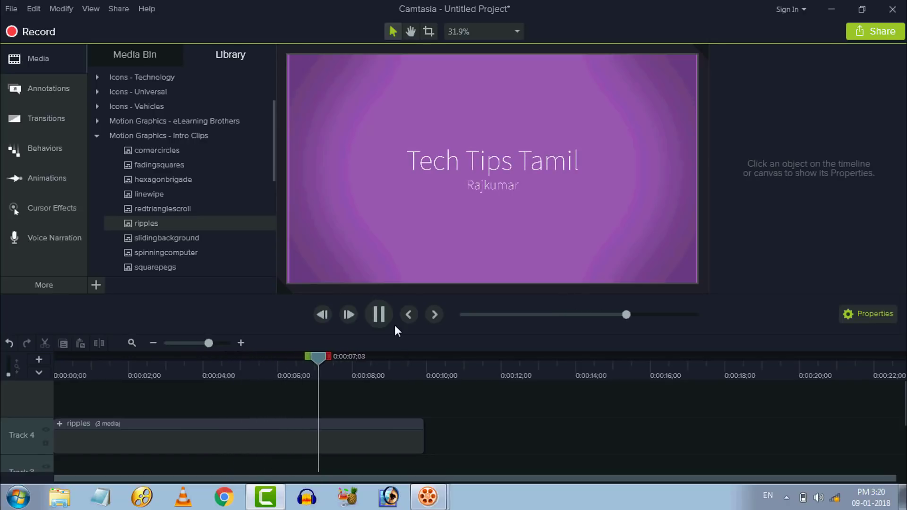
left_click(379, 314)
- Reset the playhead to the start and collapse Intro Clips to reveal the Music Tracks list
scroll(197, 116, "down", 1)
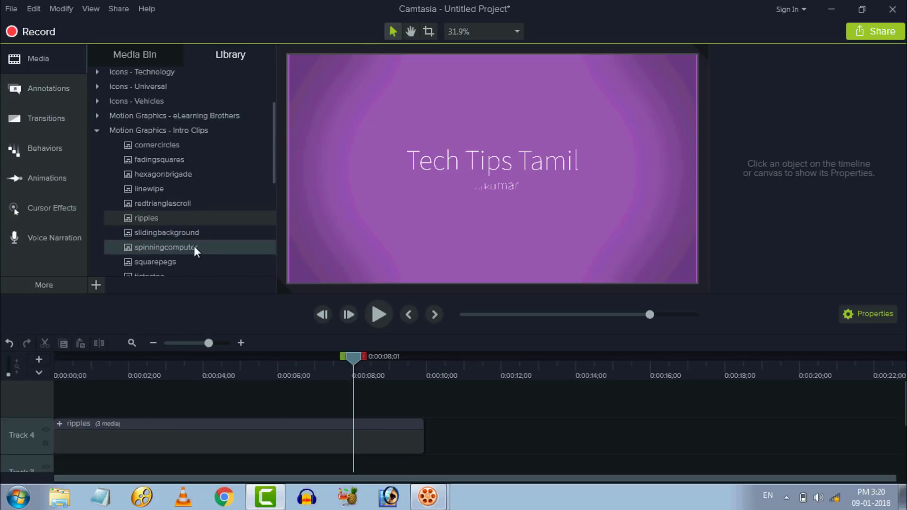
left_click(374, 446)
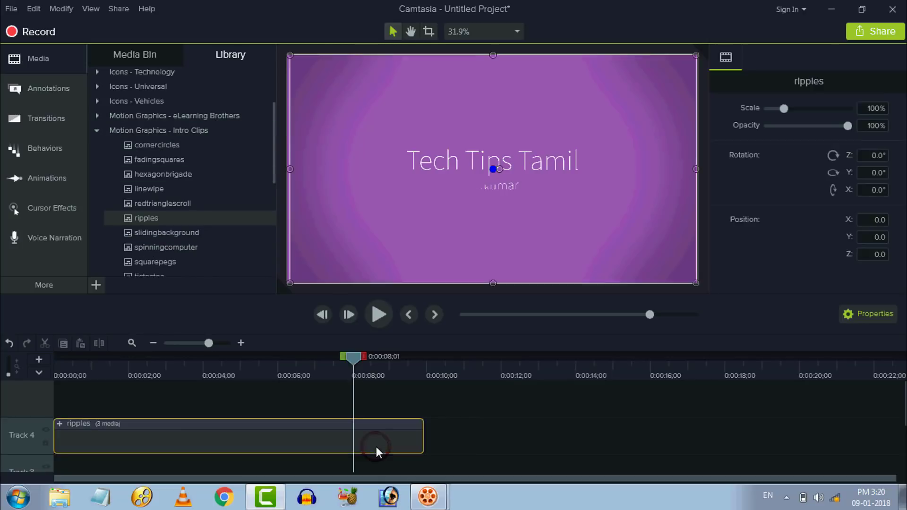
key("ctrl+Home")
scroll(480, 421, "down", 2)
scroll(480, 417, "up", 1)
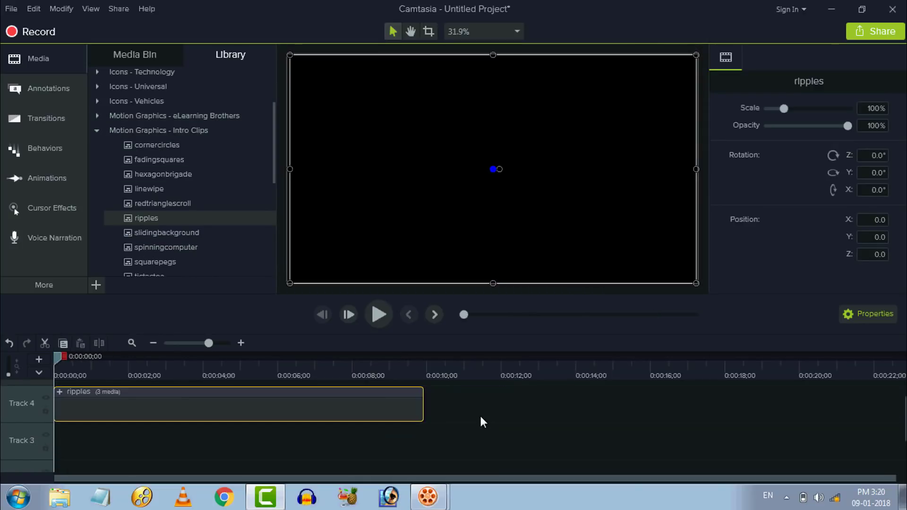
left_click(97, 131)
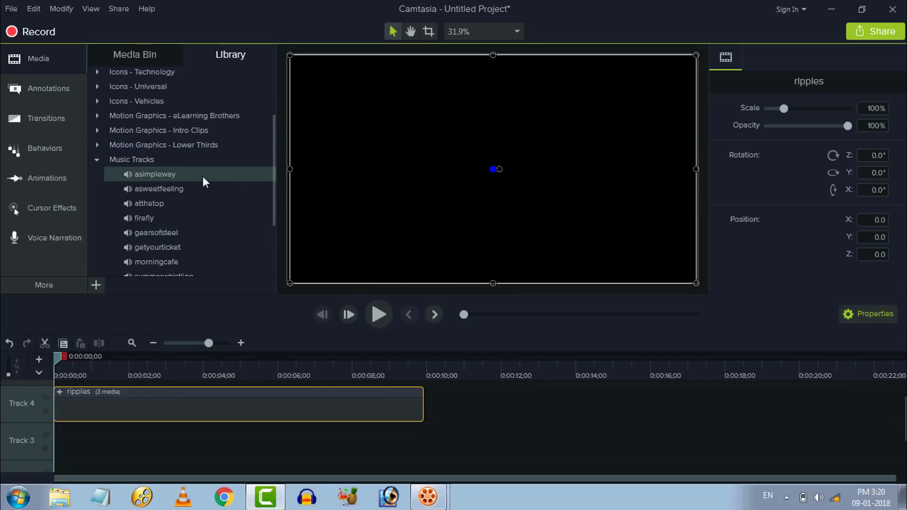
- Add the getyourticket music to Track 3 at 0:00 and split it at 0:00:09;28
left_click(94, 161)
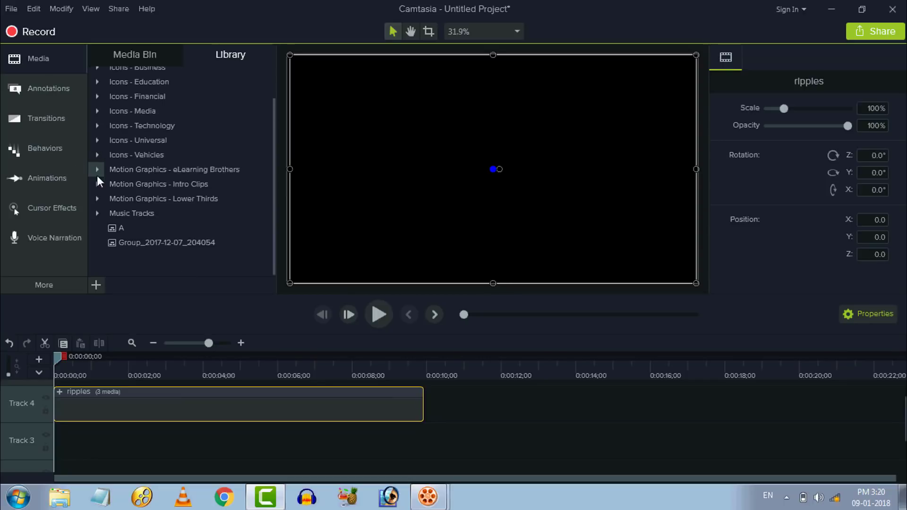
left_click(96, 213)
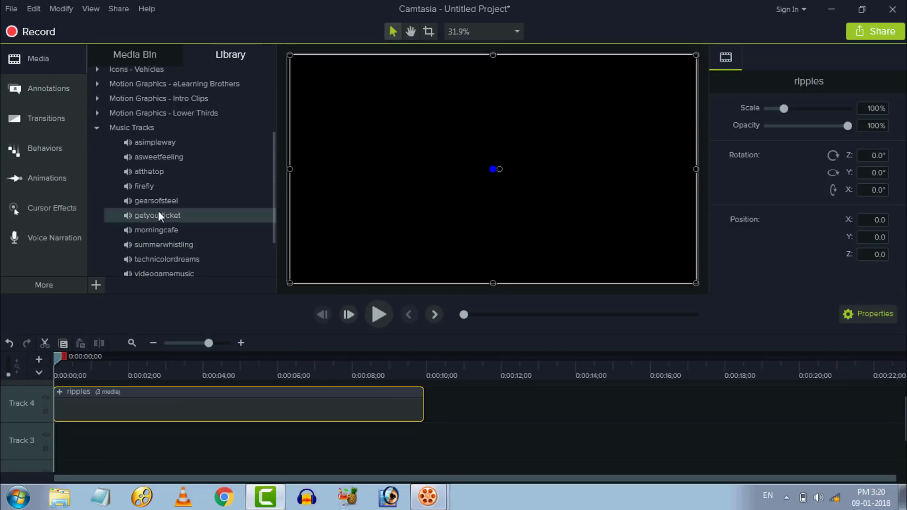
left_click(151, 343)
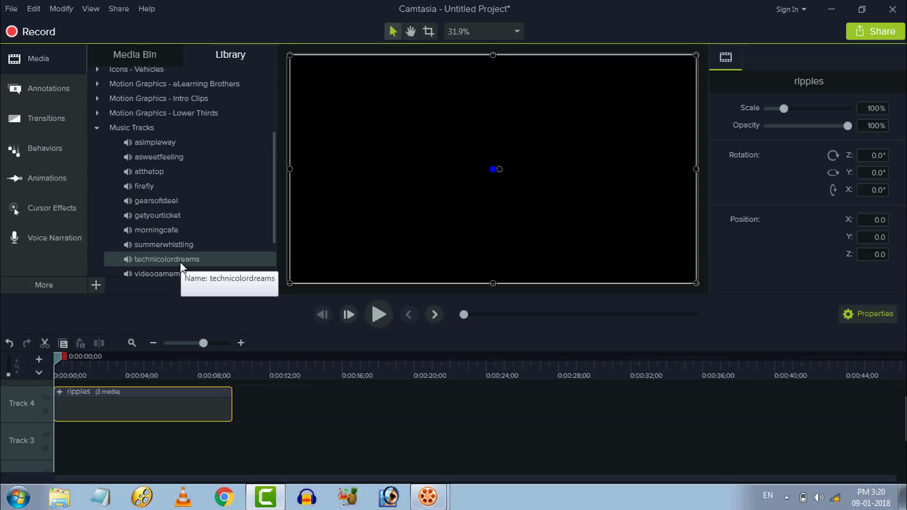
left_click(154, 219)
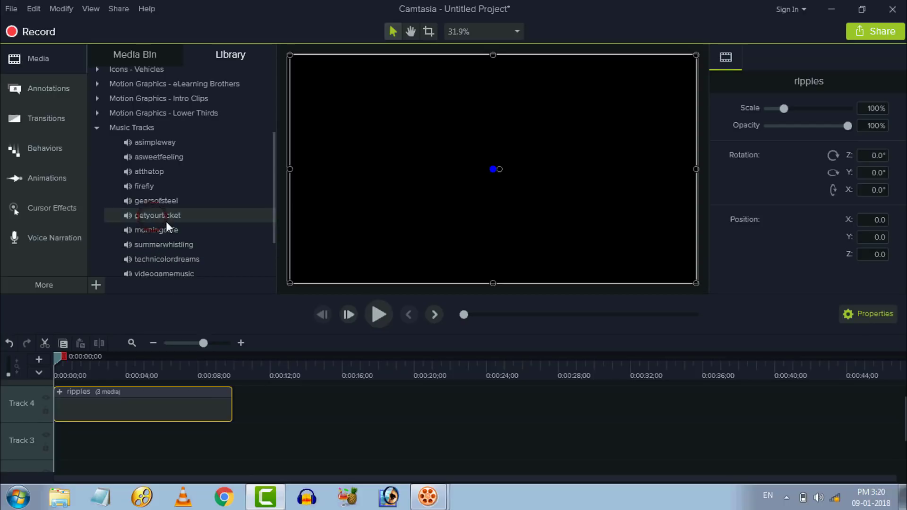
left_click_drag(165, 221, 73, 459)
left_click(153, 343)
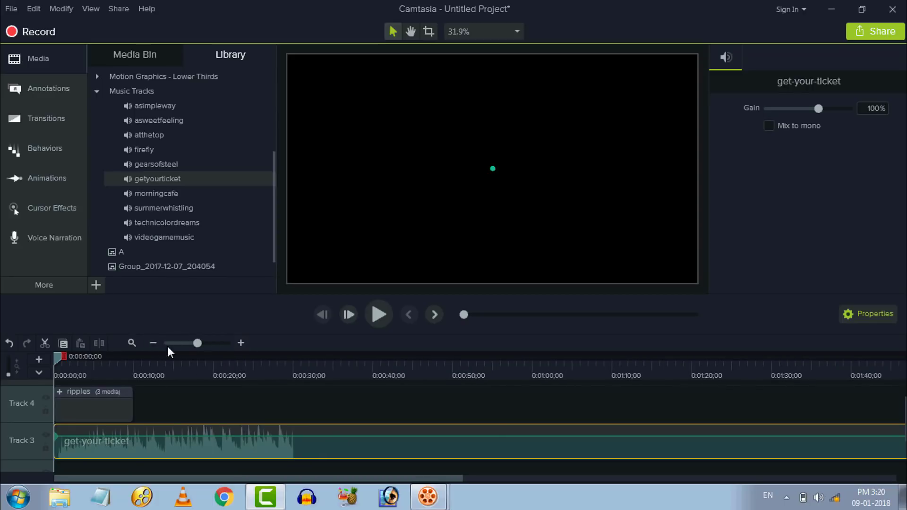
left_click_drag(58, 360, 134, 386)
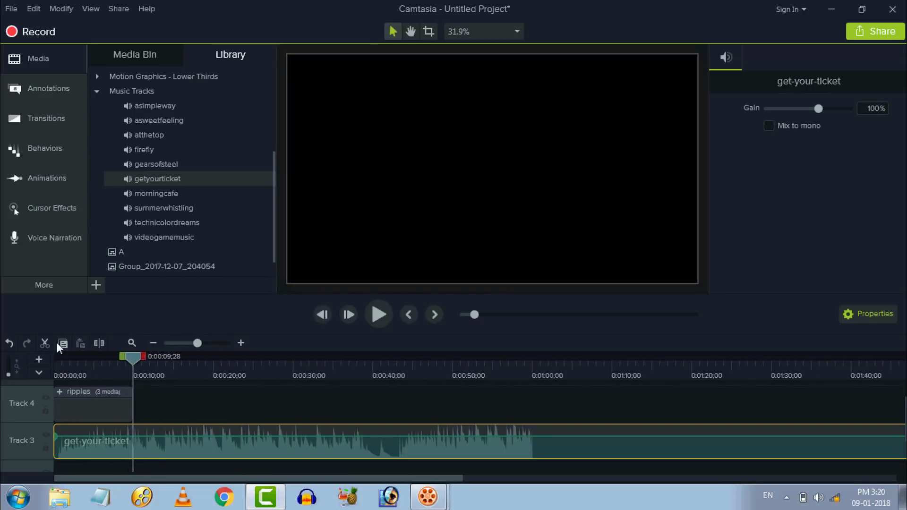
left_click(213, 443)
- Delete the music after 0:00:09;28 and play the intro with music from the start
key("Delete")
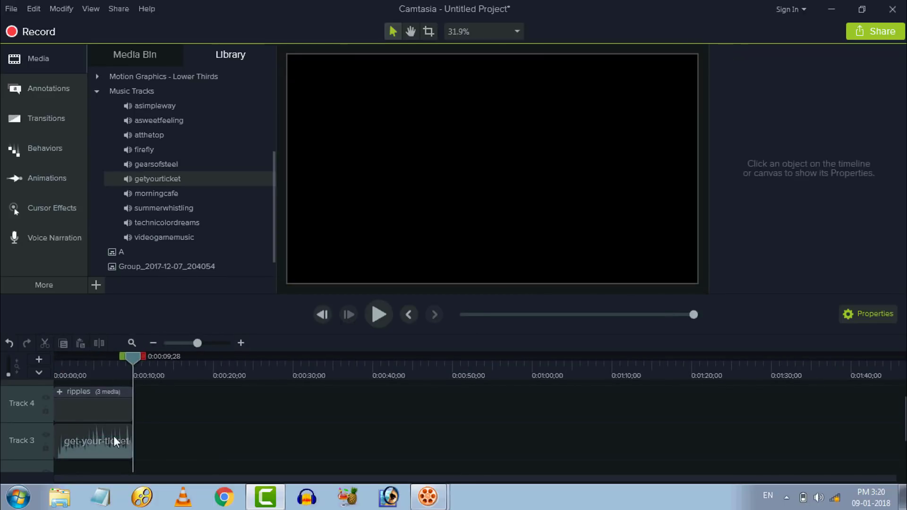
left_click(108, 447)
key("ctrl+Home")
left_click(271, 433)
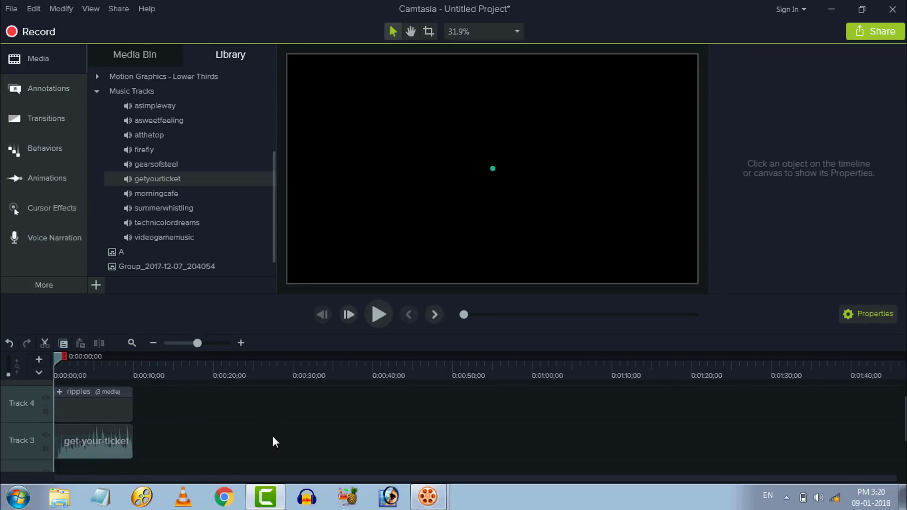
left_click(374, 316)
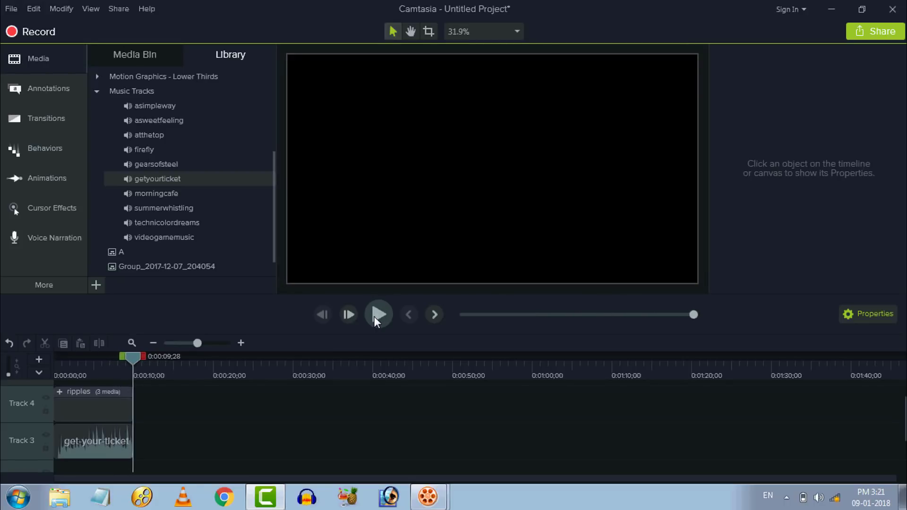
- Add the spinningcomputer intro clip to Track 4 right after the ripples clip
left_click(96, 90)
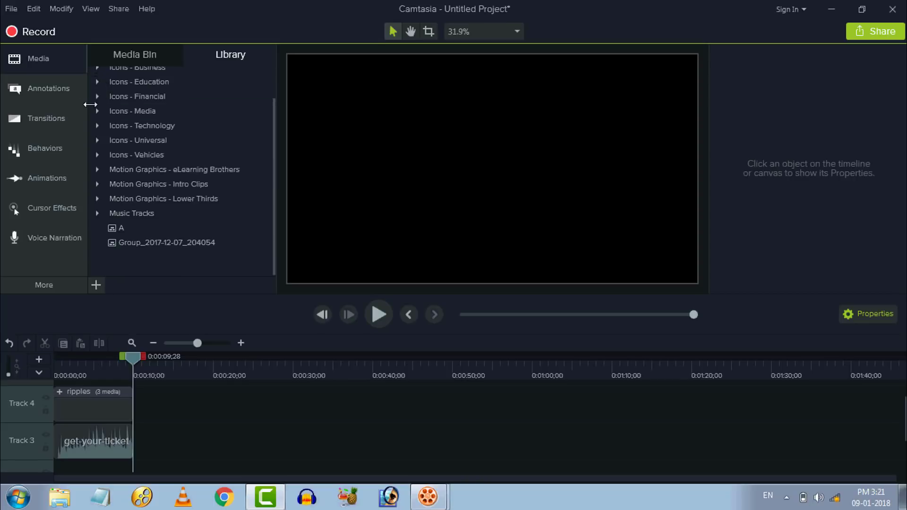
left_click(97, 185)
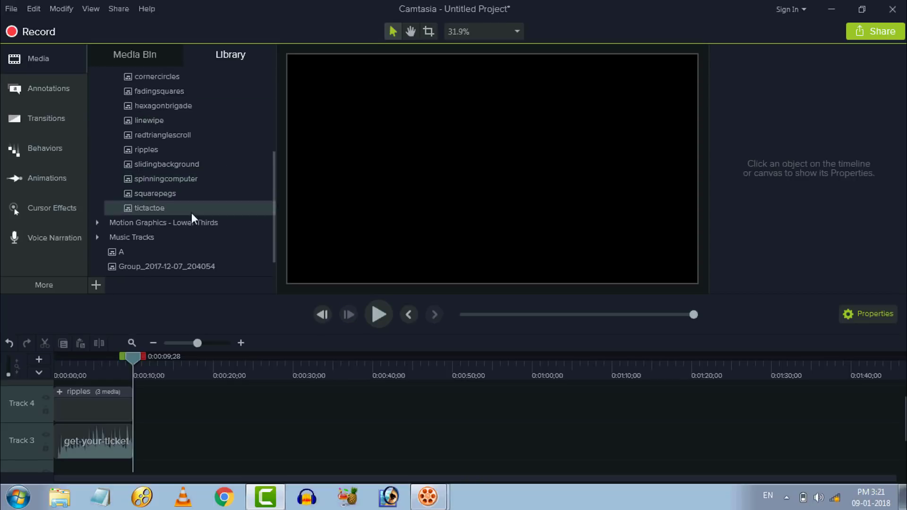
left_click(150, 166)
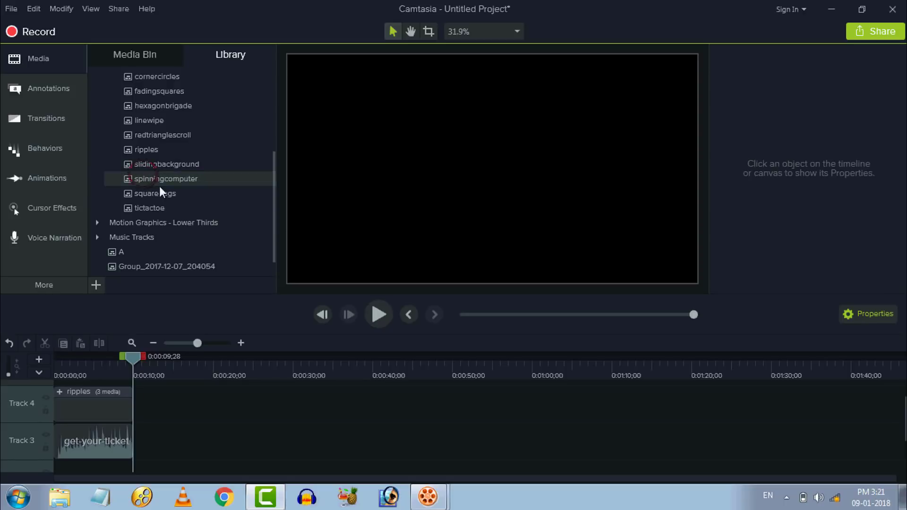
left_click_drag(159, 186, 206, 404)
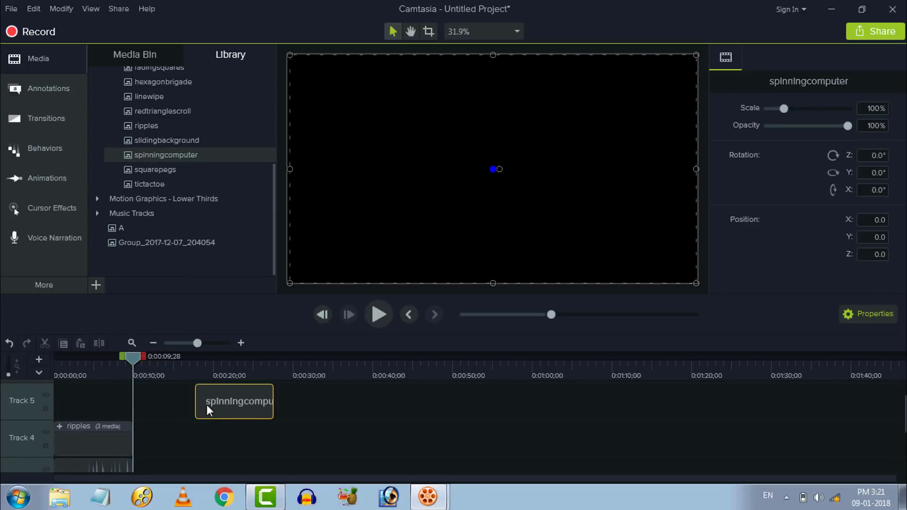
left_click(255, 430)
scroll(242, 394, "down", 1)
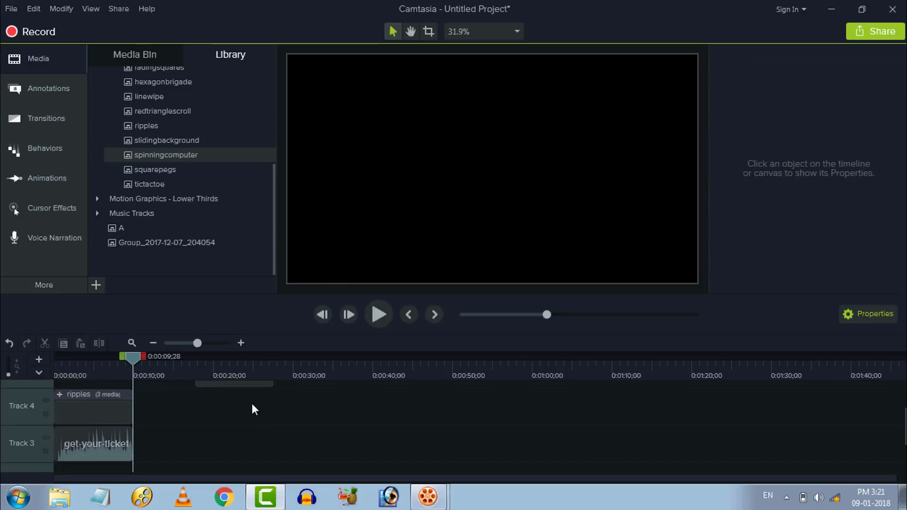
scroll(251, 404, "up", 1)
left_click_drag(245, 410, 244, 440)
left_click(308, 437)
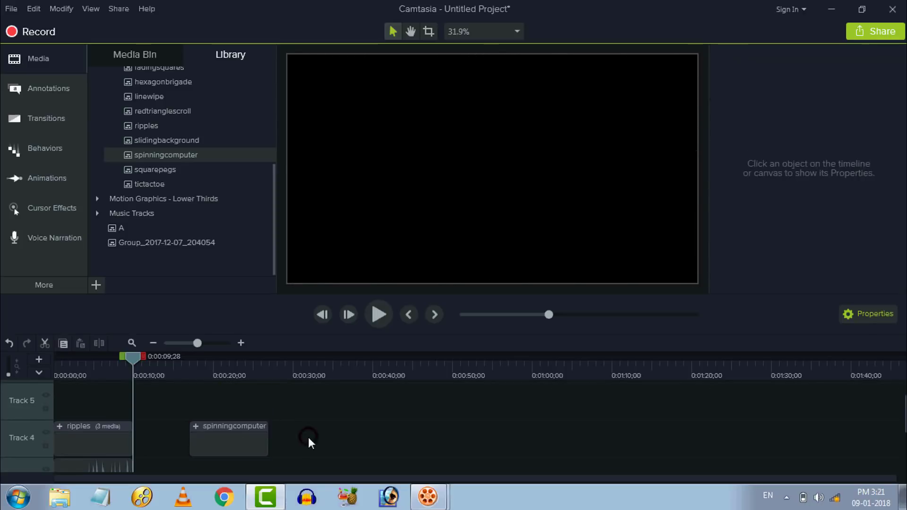
- Preview the spinningcomputer animation through to the laptop screen
left_click(256, 442)
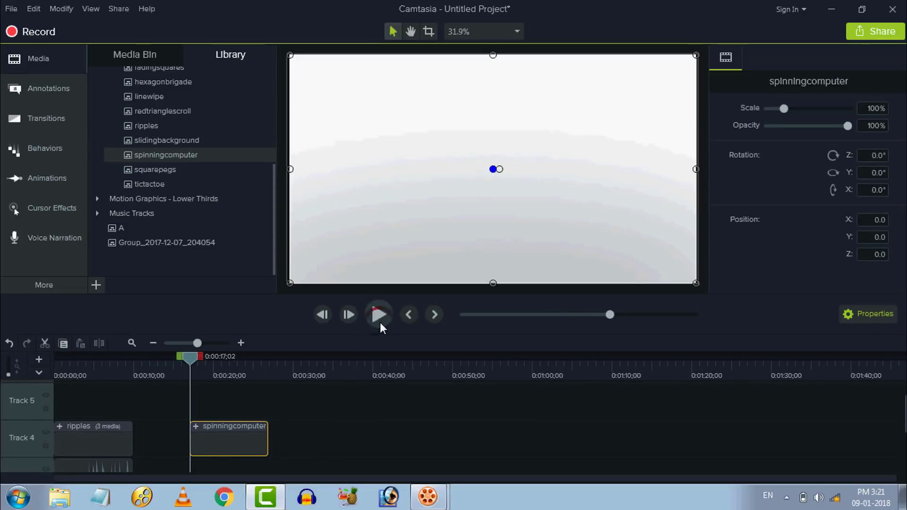
left_click(380, 322)
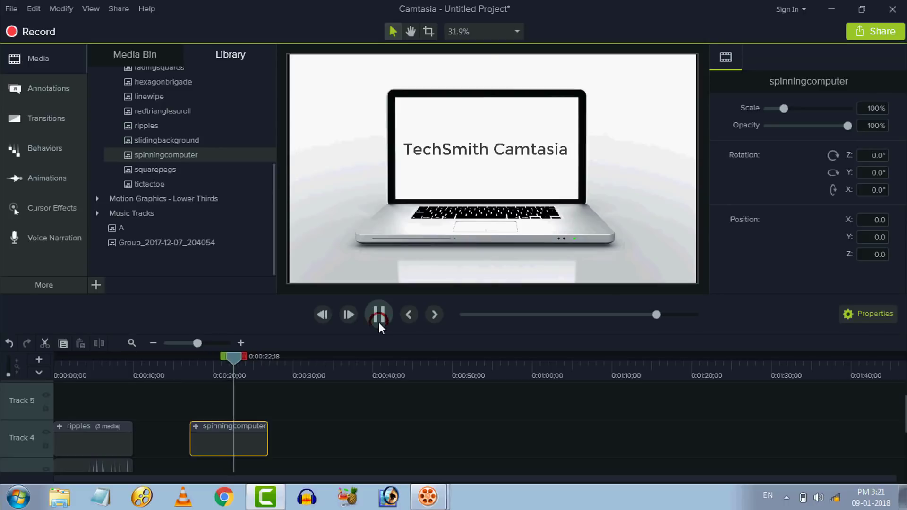
left_click(379, 322)
- Change the spinningcomputer laptop callout text from TechSmith Camtasia to 'Tech Tips Tamil'
left_click(195, 428)
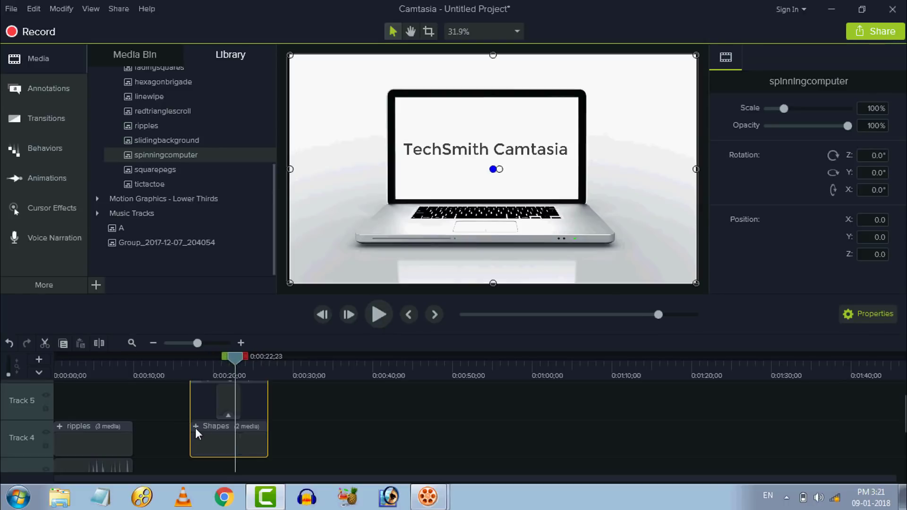
left_click(241, 343)
left_click(244, 343)
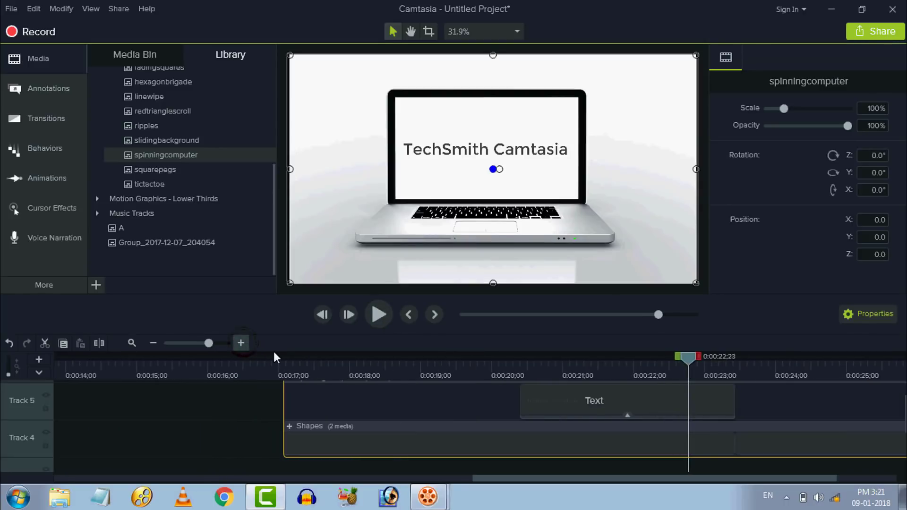
scroll(576, 425, "up", 1)
left_click(595, 439)
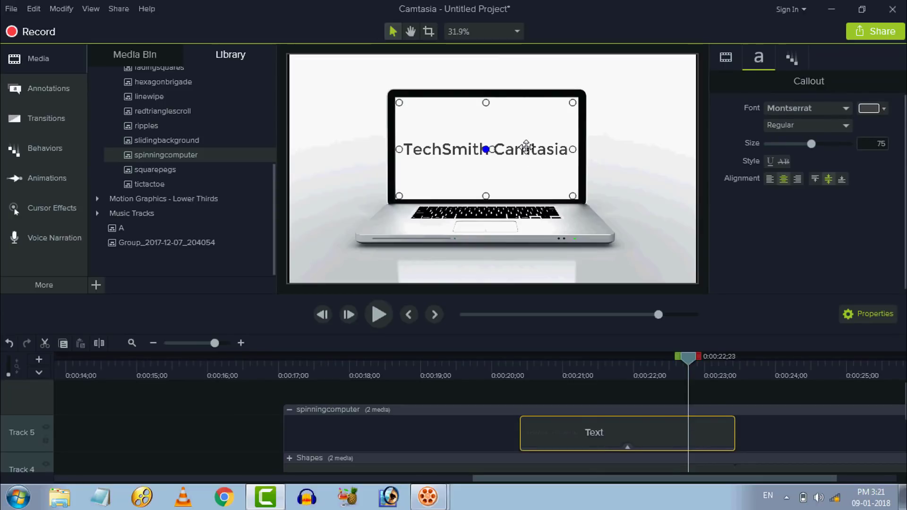
double_click(523, 147)
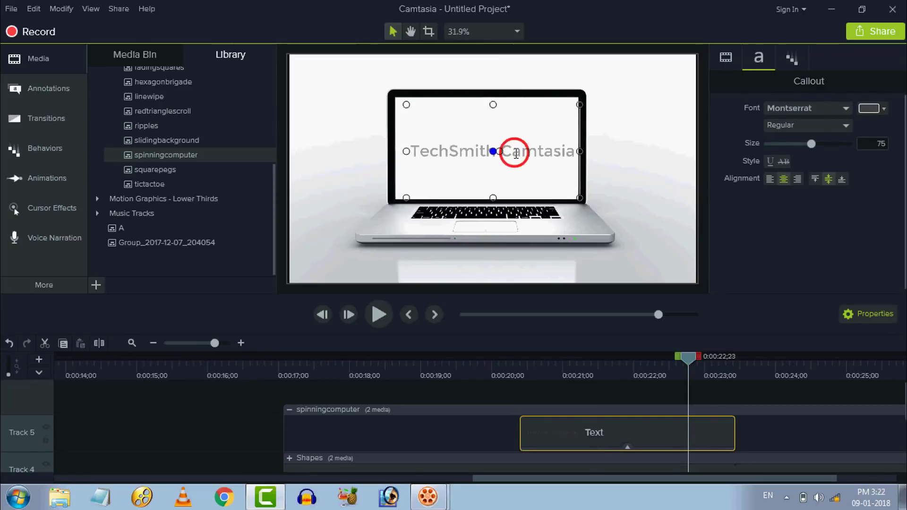
key("BackSpace")
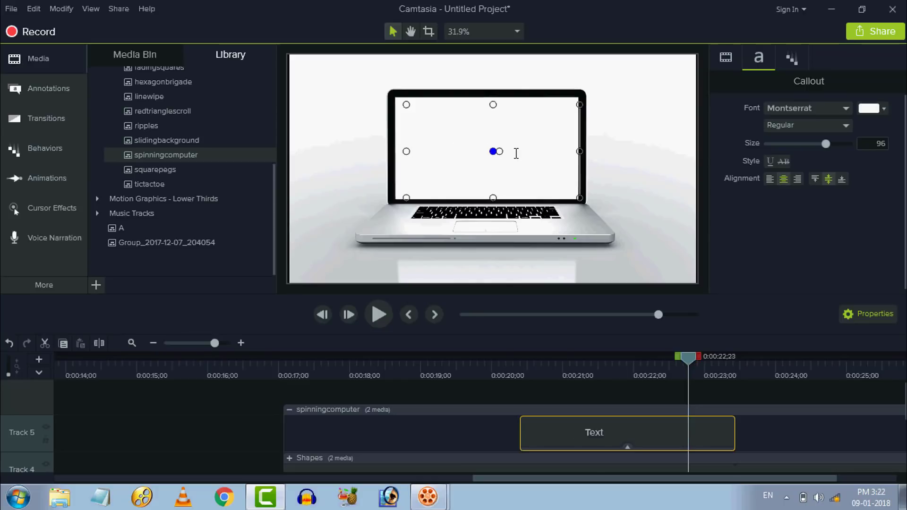
key("BackSpace")
type("Te")
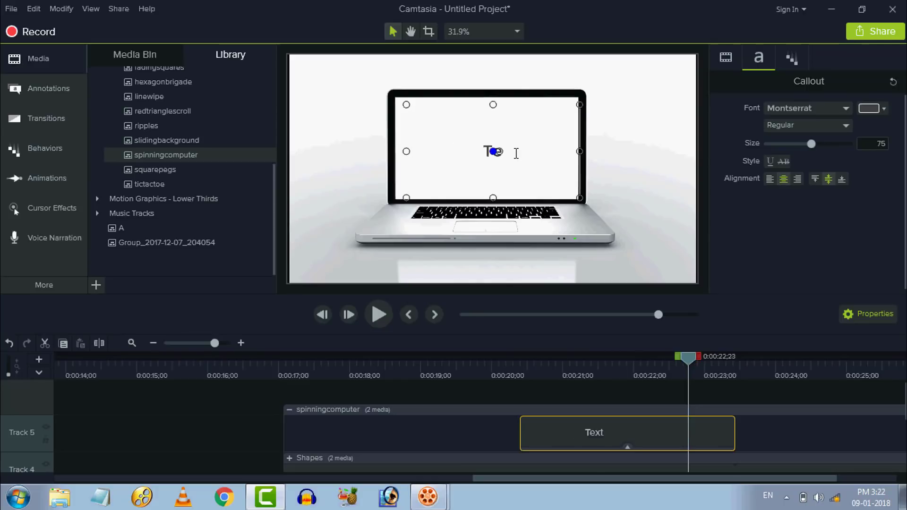
type("ch ")
type("Tip")
key("BackSpace")
type("ips Tamil")
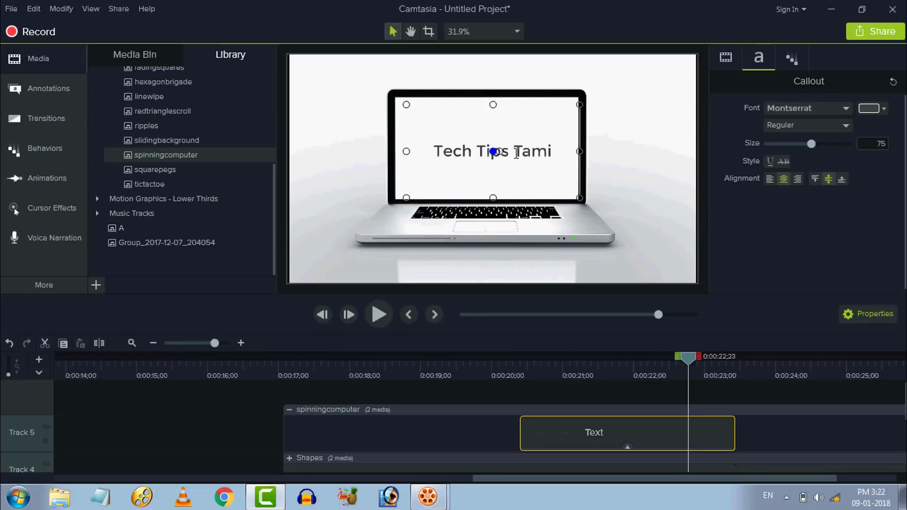
left_click(518, 151)
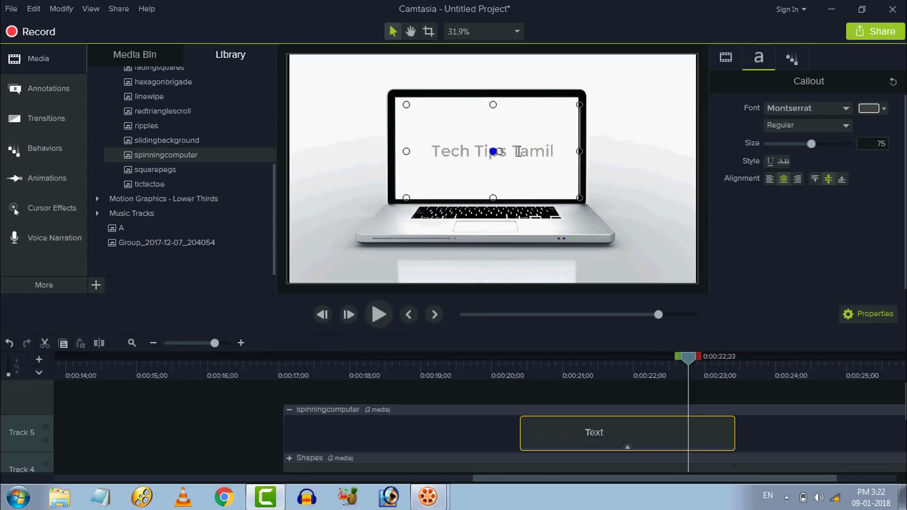
- Enlarge the callout text to size 100 and review its Scale behaviour settings
left_click_drag(812, 140, 829, 141)
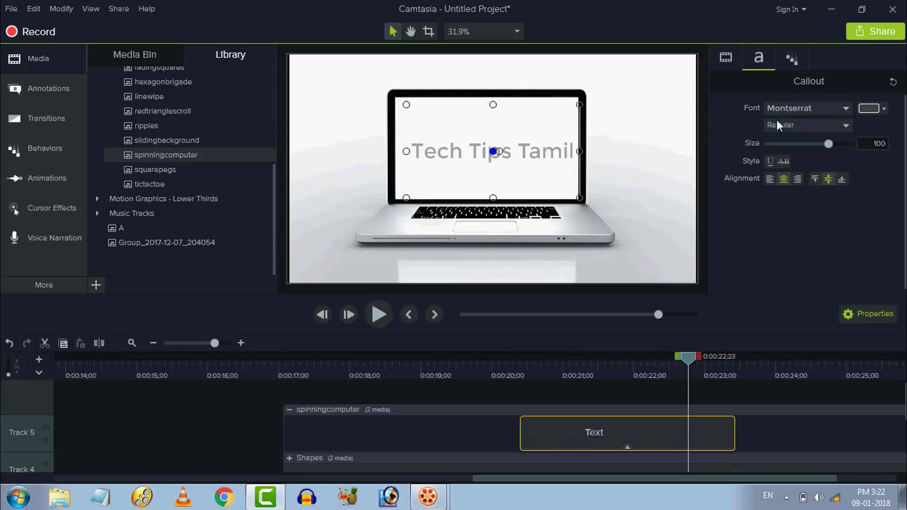
left_click(792, 57)
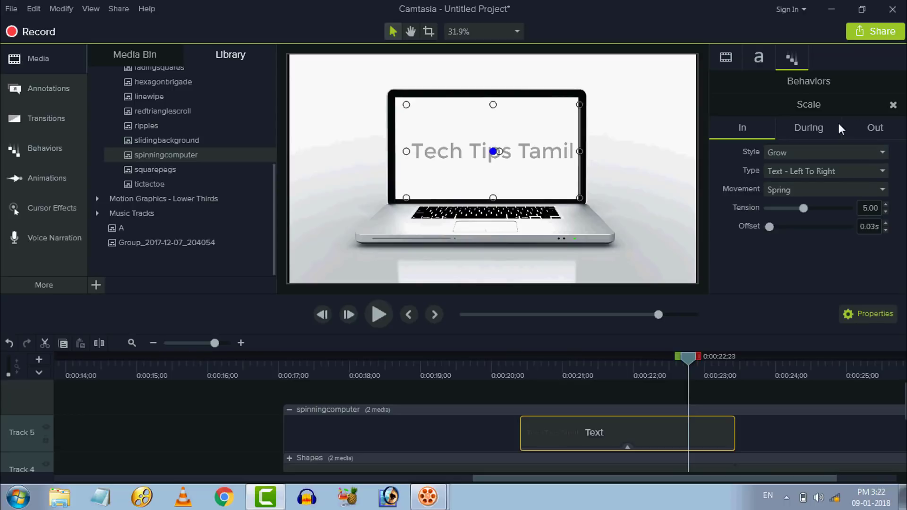
left_click(803, 421)
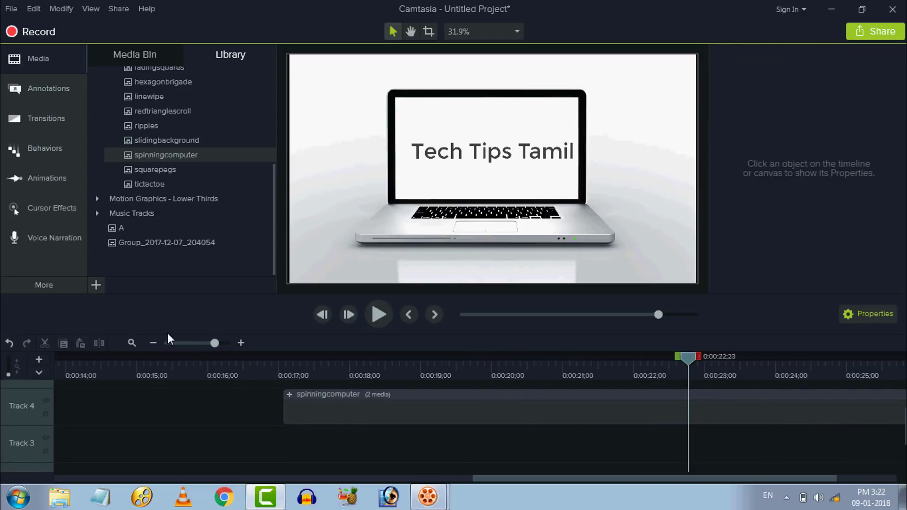
- Move the get-your-ticket music onto a new track at 0:16, trimmed to end with spinningcomputer
left_click(153, 343)
left_click(384, 416)
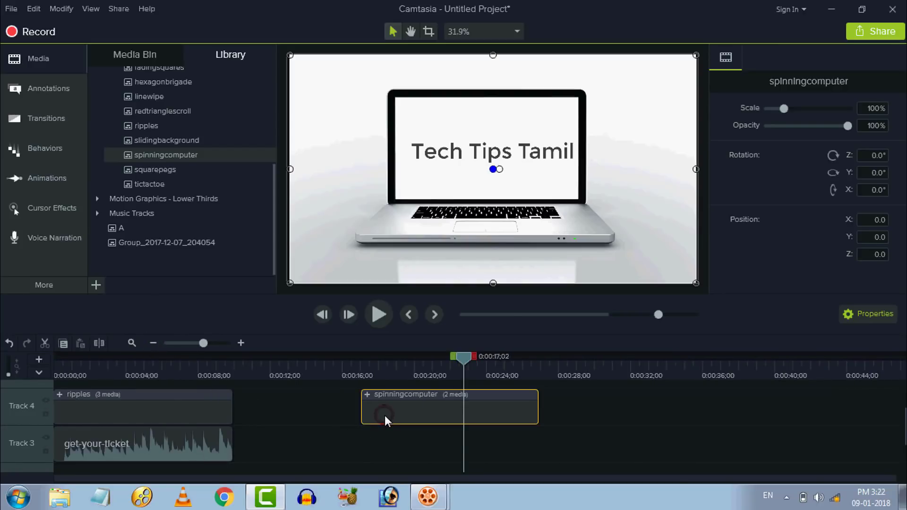
left_click(194, 445)
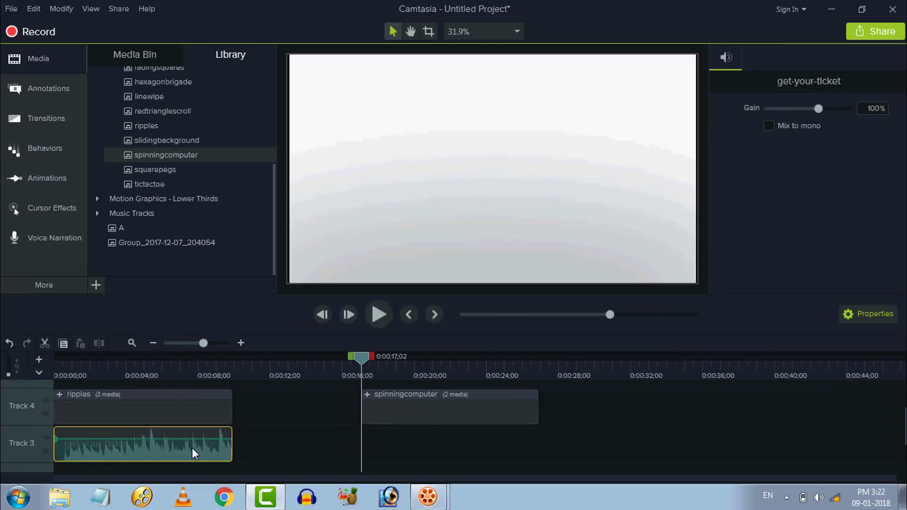
left_click_drag(192, 448, 500, 401)
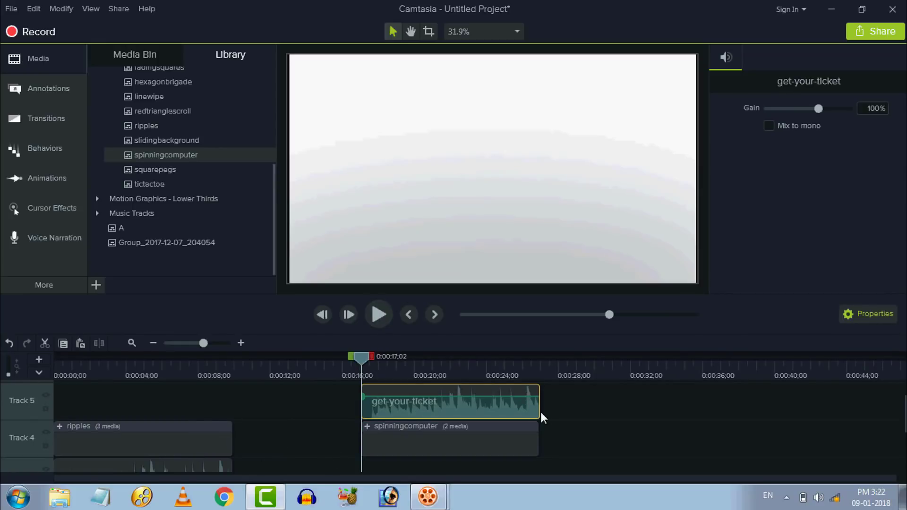
left_click_drag(539, 403, 537, 402)
- Preview the section with the new music, stopping back at 0:00:22;16
left_click(552, 423)
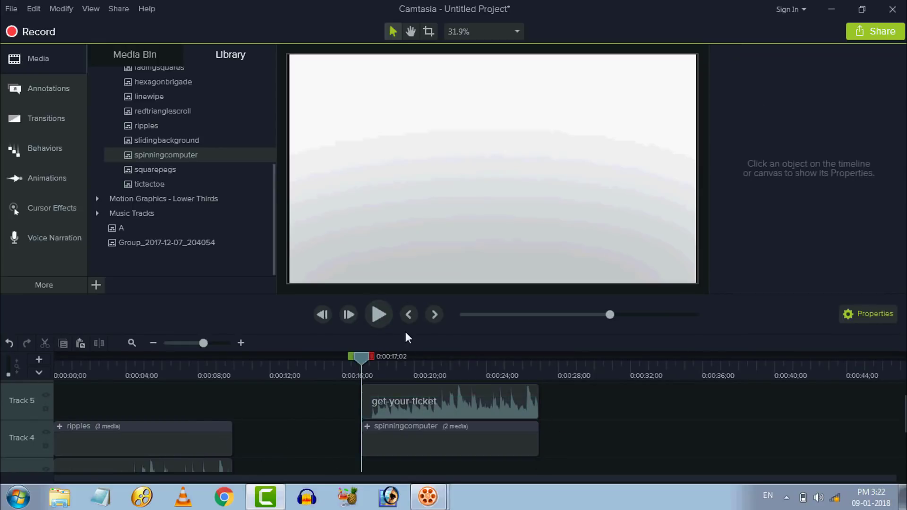
left_click(378, 314)
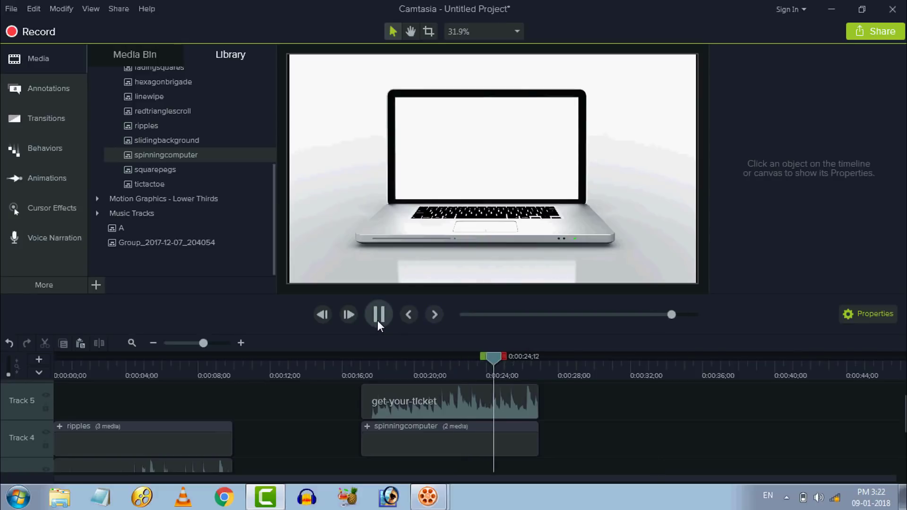
left_click_drag(514, 359, 460, 359)
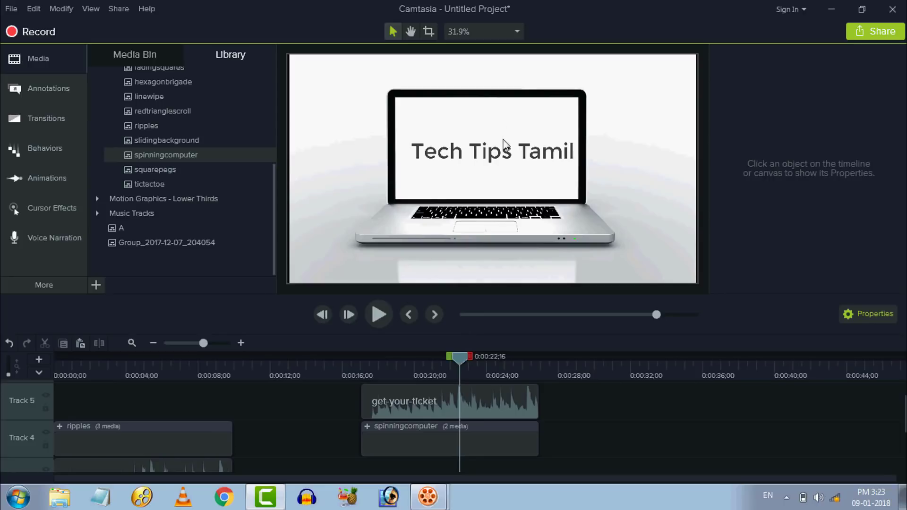
- Nudge the Tech Tips Tamil callout inside the spinningcomputer group slightly left and up
left_click(505, 144)
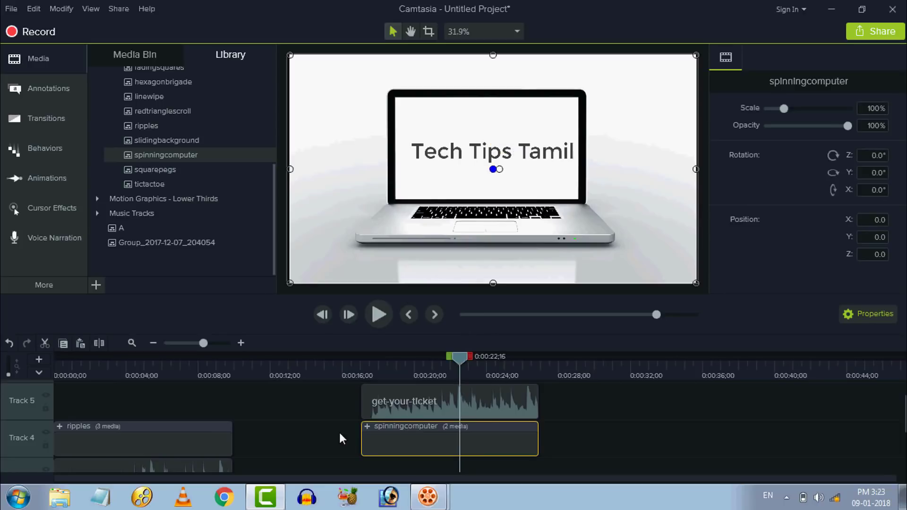
left_click(358, 420)
left_click(367, 424)
left_click(368, 426)
left_click(461, 398)
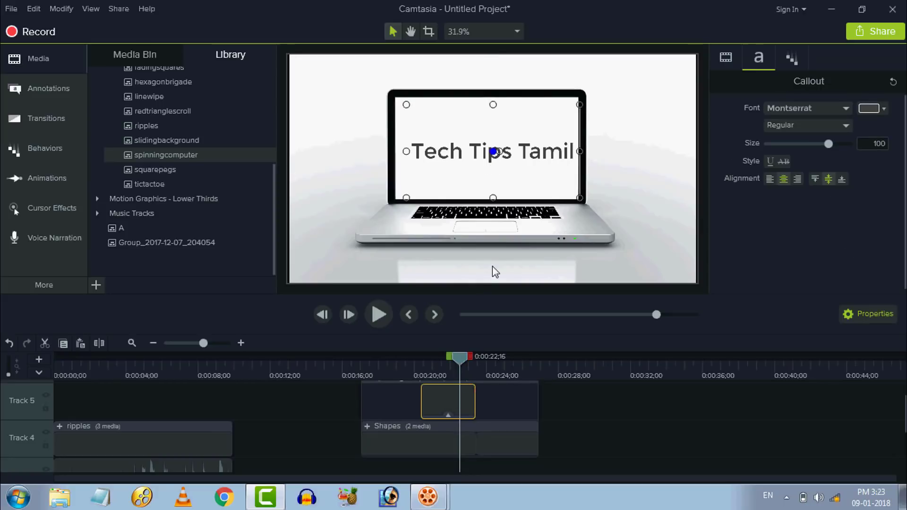
key("Left")
key("Left")
key("Left")
key("Left")
key("Left")
key("Left")
key("Left")
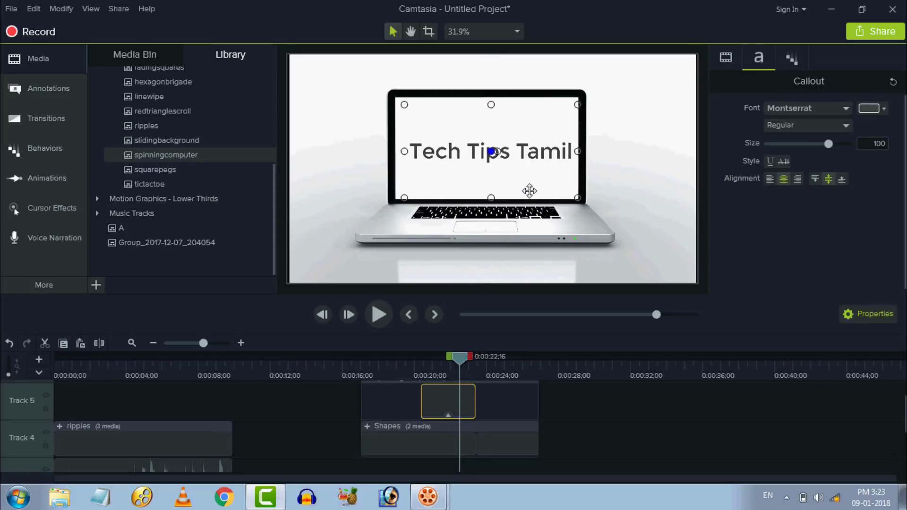
key("Left")
key("Left")
key("Left")
key("Left")
key("Left")
key("Left")
key("Left")
key("Left")
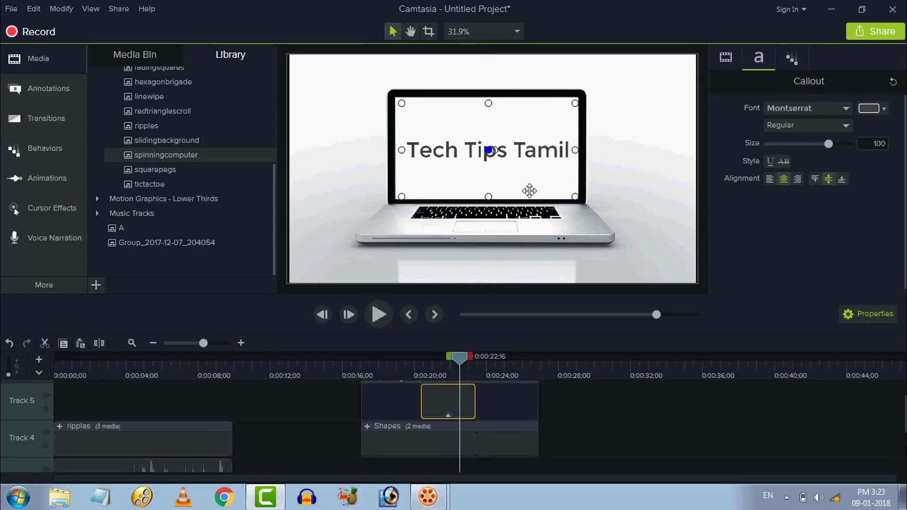
key("Up")
key("Up")
key("Up")
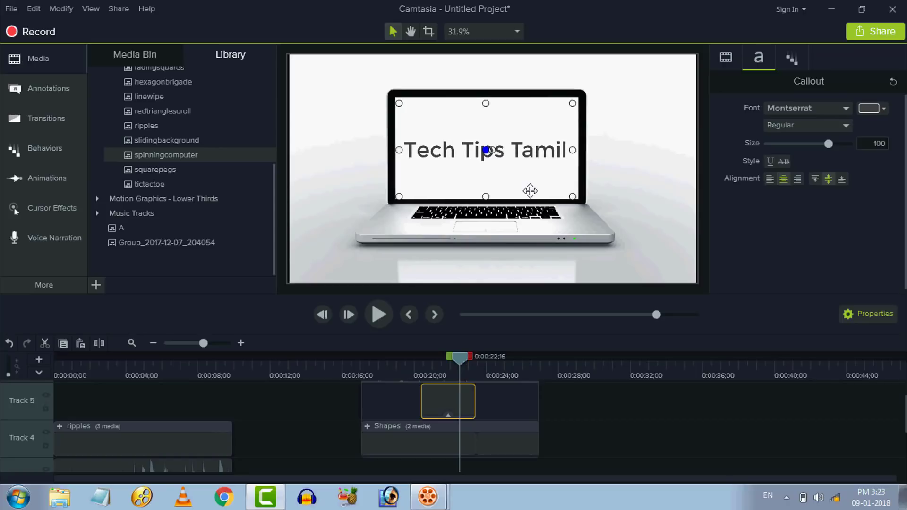
left_click(601, 417)
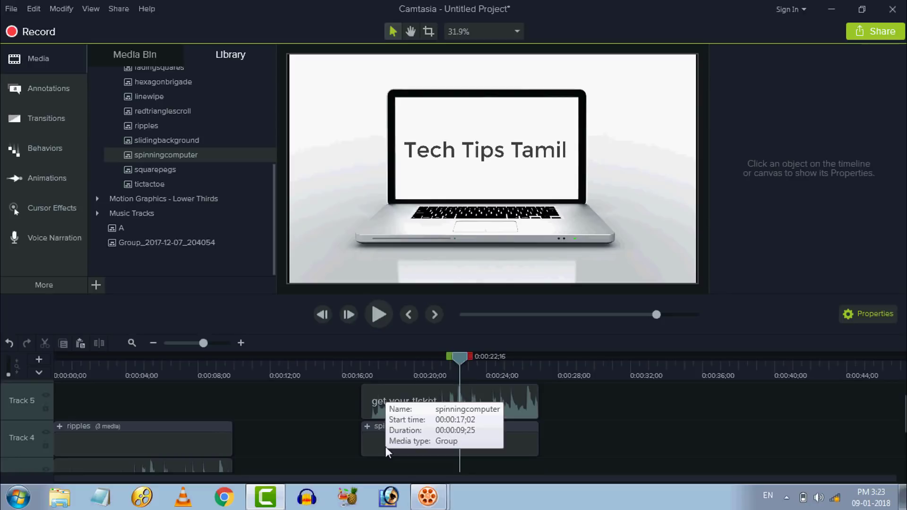
- Delete the spinningcomputer clip and its Track 5 music, then set the playhead near 0:00:08
scroll(406, 444, "down", 2)
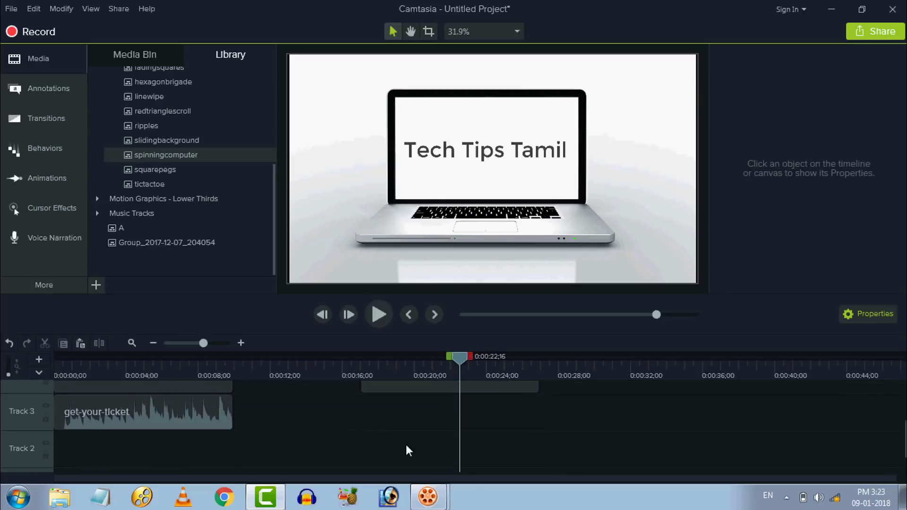
scroll(576, 457, "up", 2)
left_click_drag(577, 457, 410, 406)
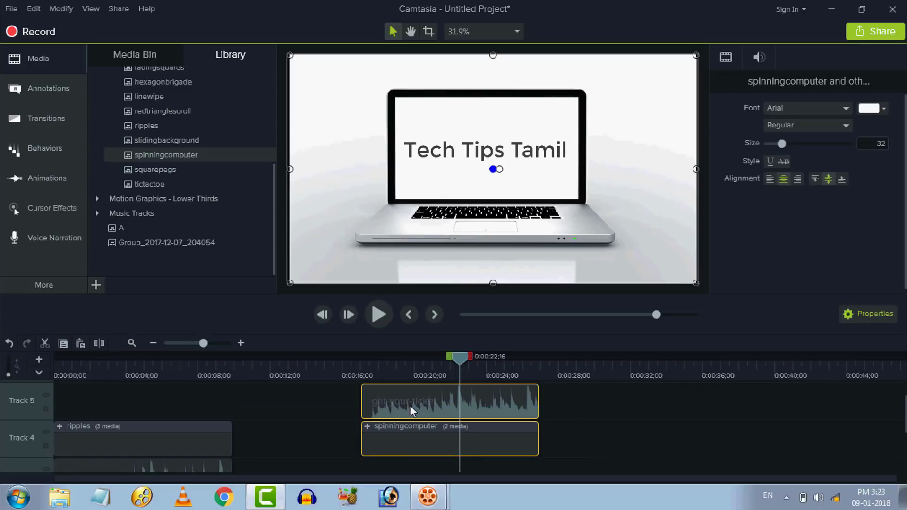
key("Delete")
scroll(313, 412, "down", 2)
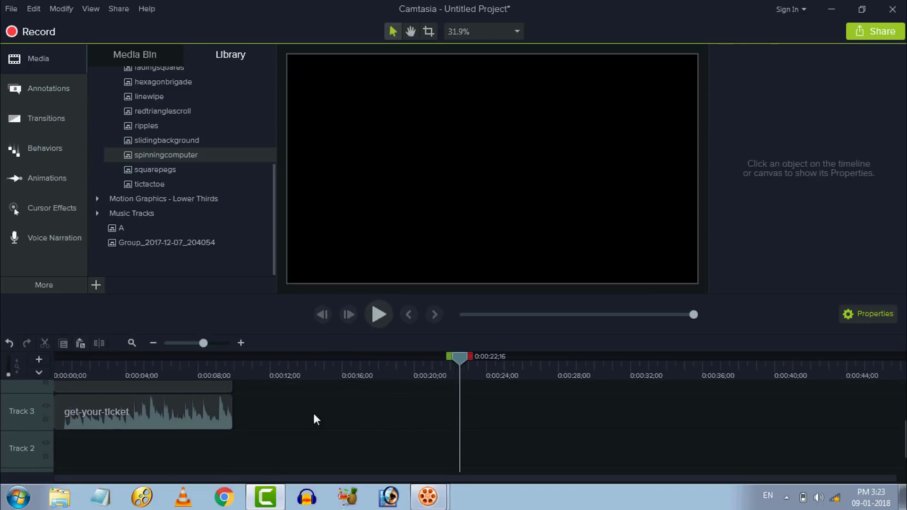
scroll(317, 434, "up", 1)
left_click(203, 370)
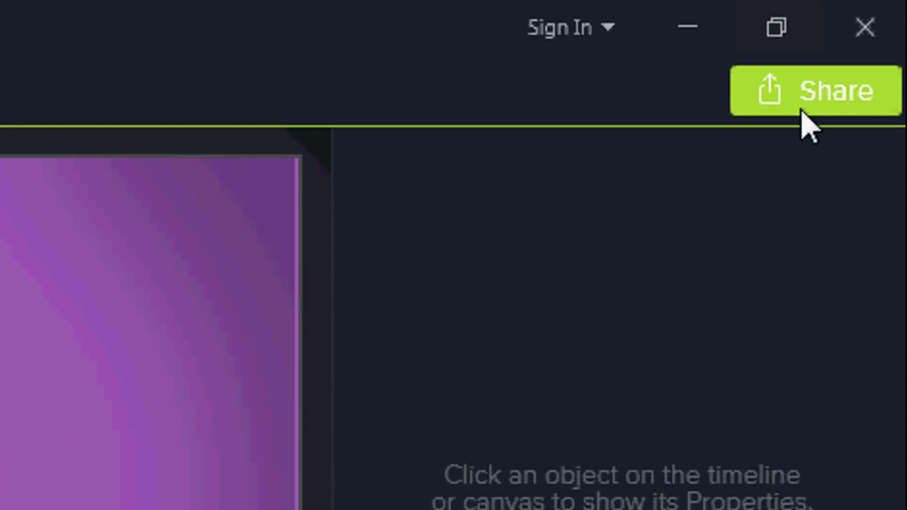
- Start a Local File production from the Share menu
left_click(802, 111)
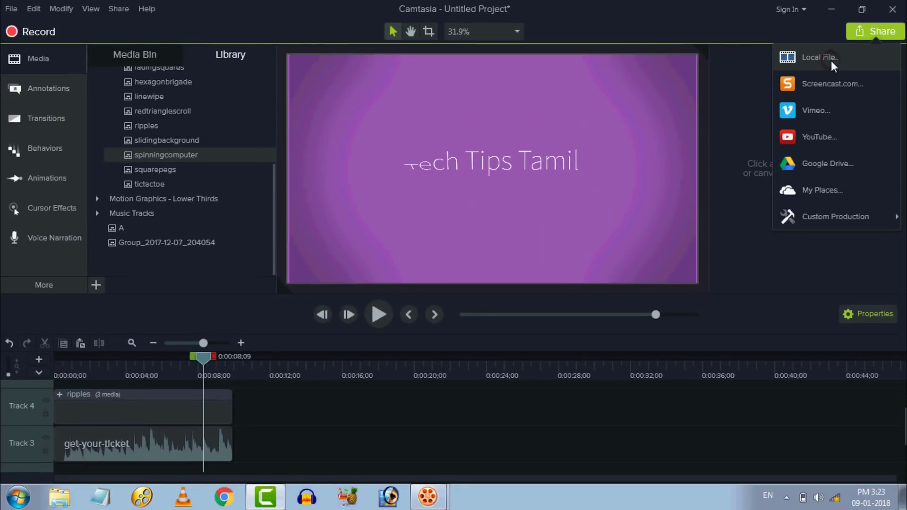
left_click(830, 61)
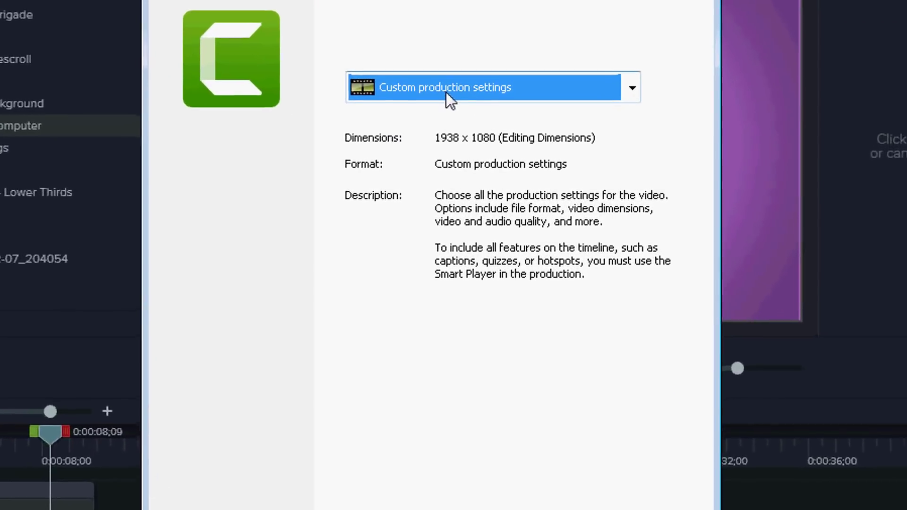
- Choose the MP4 only (up to 1080p) production preset and continue
left_click(464, 135)
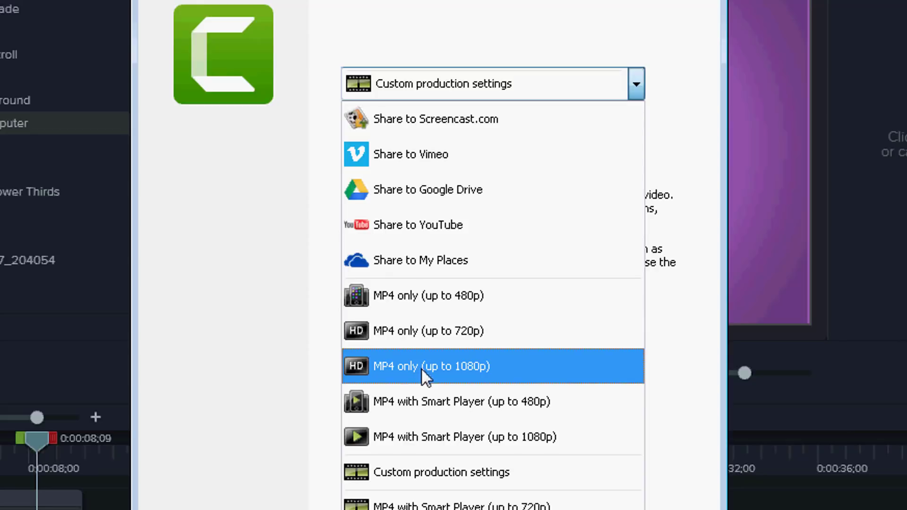
left_click(443, 336)
left_click(479, 366)
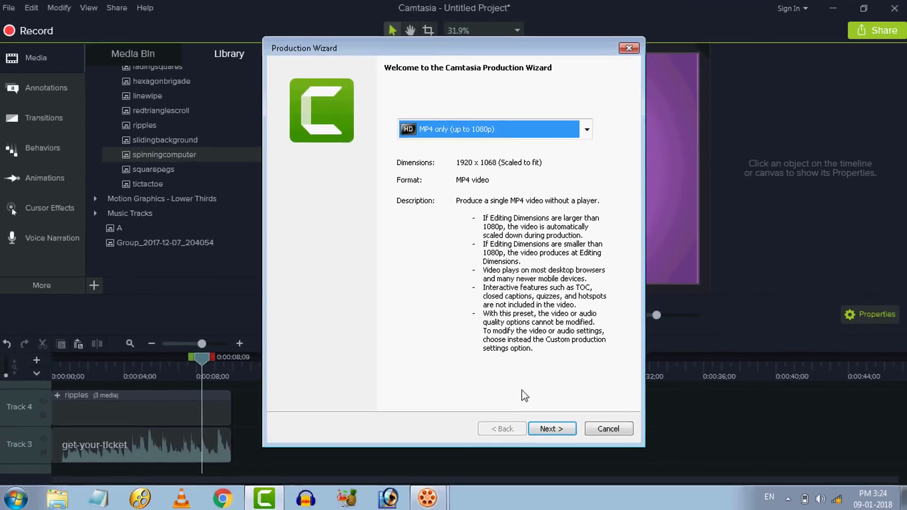
left_click(548, 428)
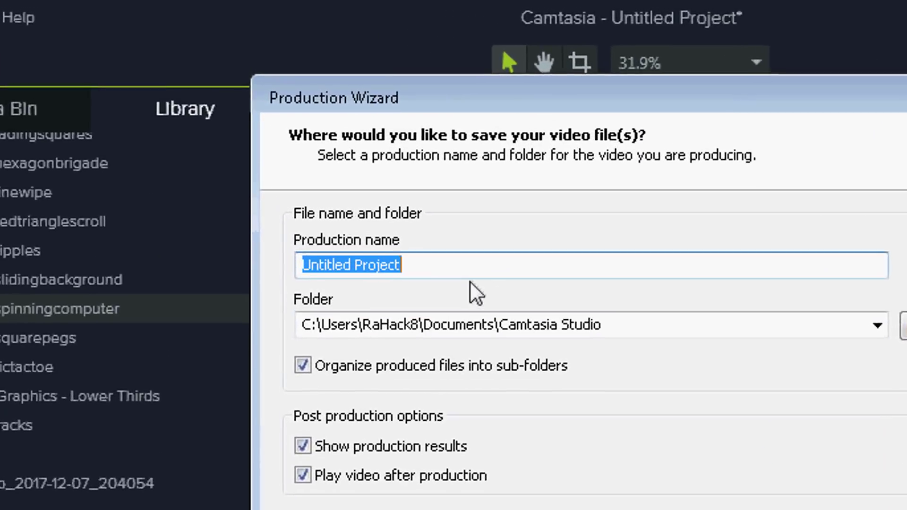
- Replace the default production name with 'Tech intro'
left_click(356, 135)
left_click_drag(437, 277, 257, 279)
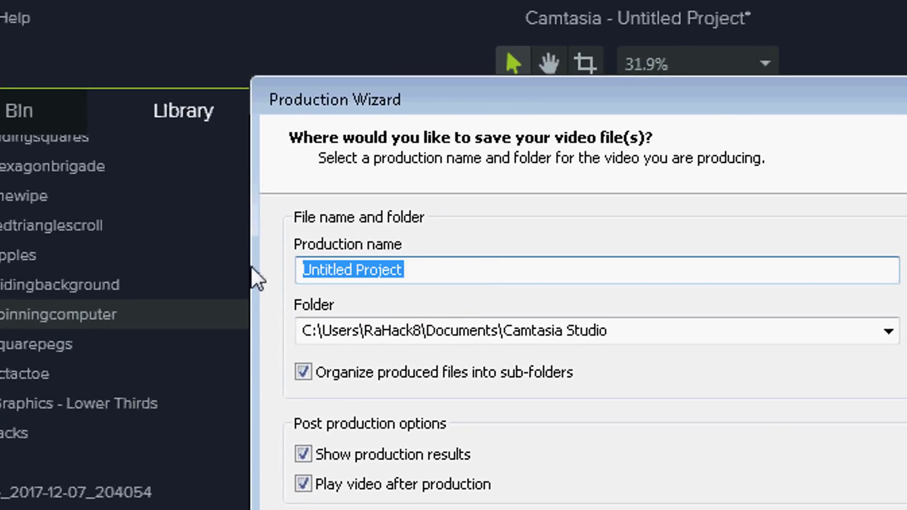
type("Tech")
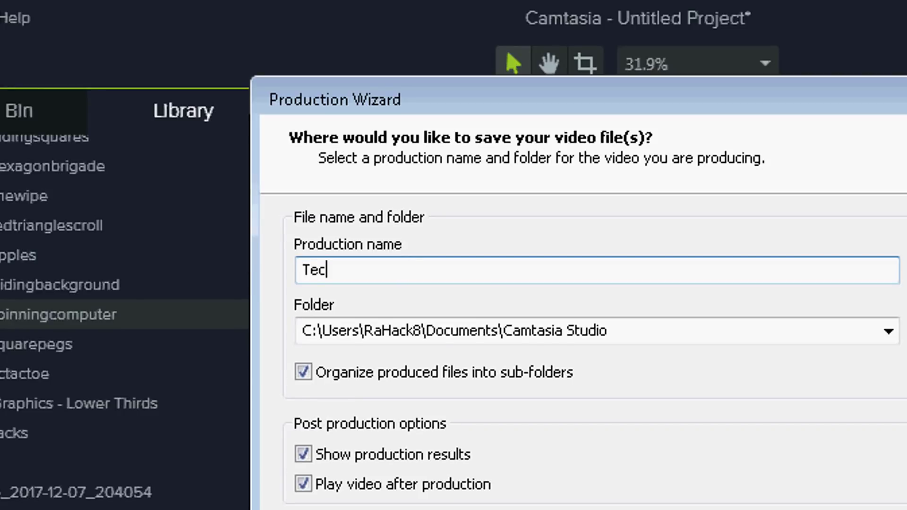
type(" intr")
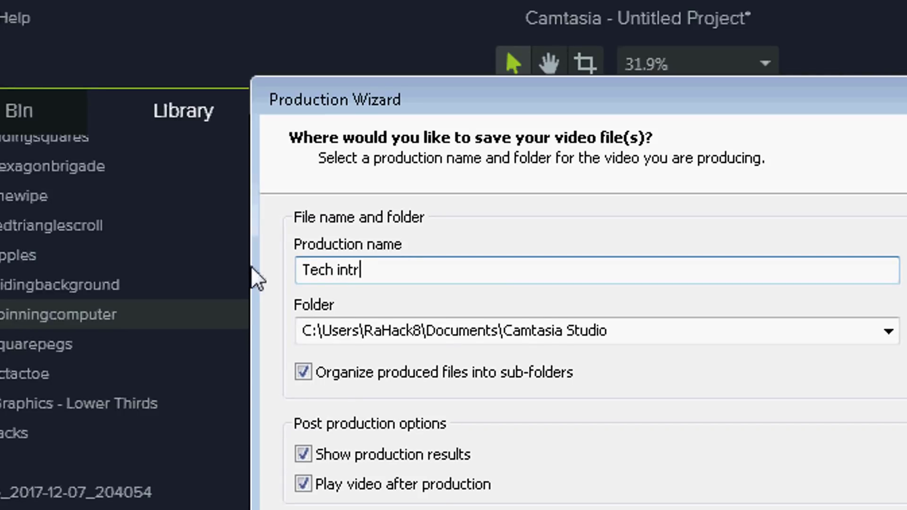
type("o")
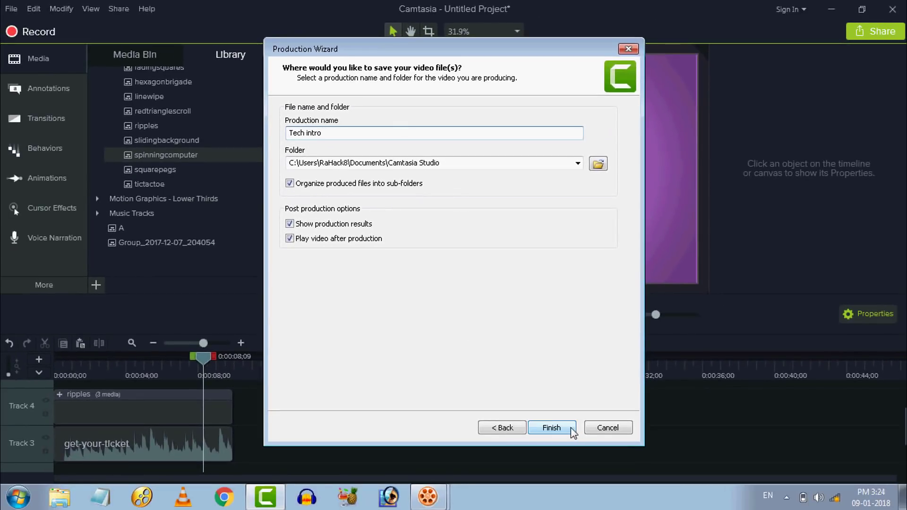
- Finish the wizard to render Tech intro.mp4
left_click(551, 428)
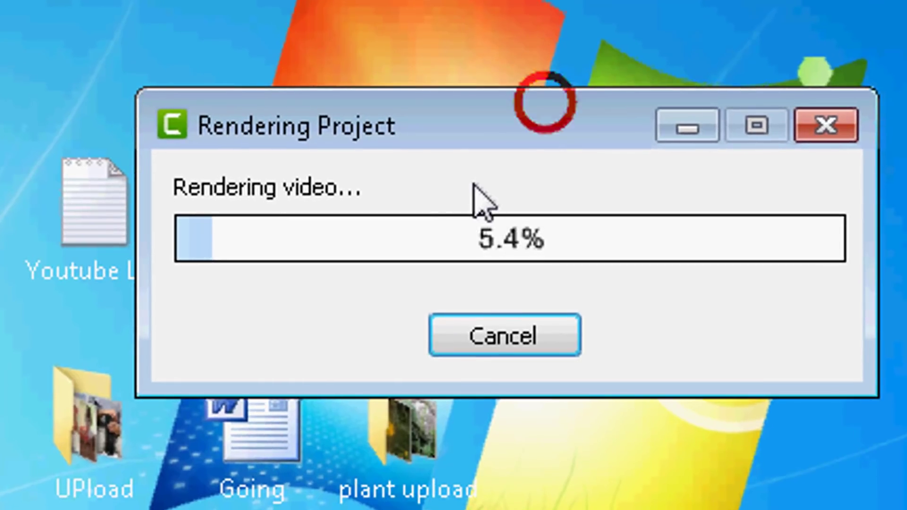